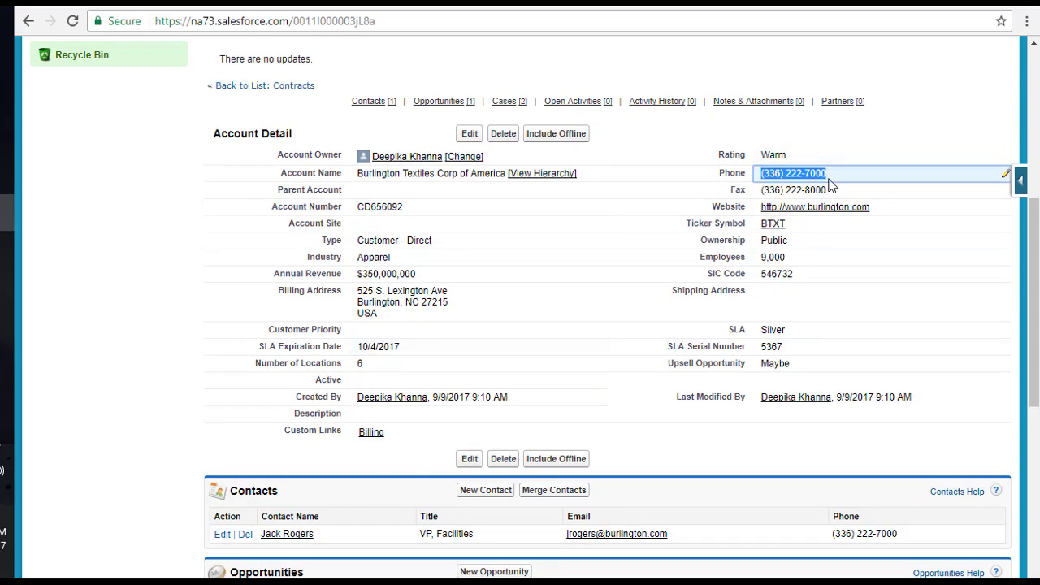
Open contact Jack Rogers from the Burlington Textiles account in a new browser tab.
{"action": "left_click_drag", "start_coordinate": [829, 185], "coordinate": [762, 191]}
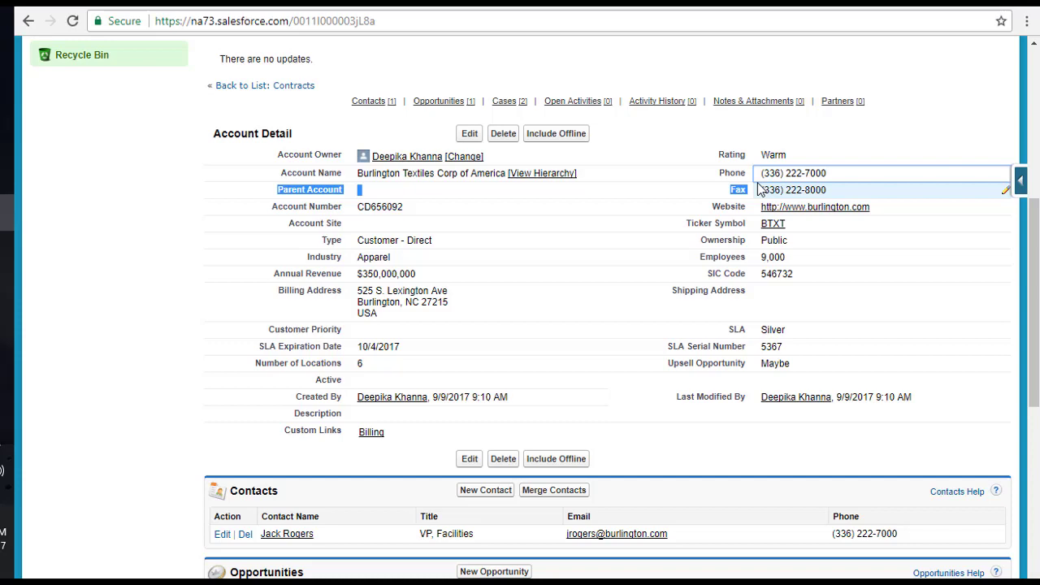
{"action": "right_click", "coordinate": [295, 539]}
{"action": "left_click", "coordinate": [512, 402]}
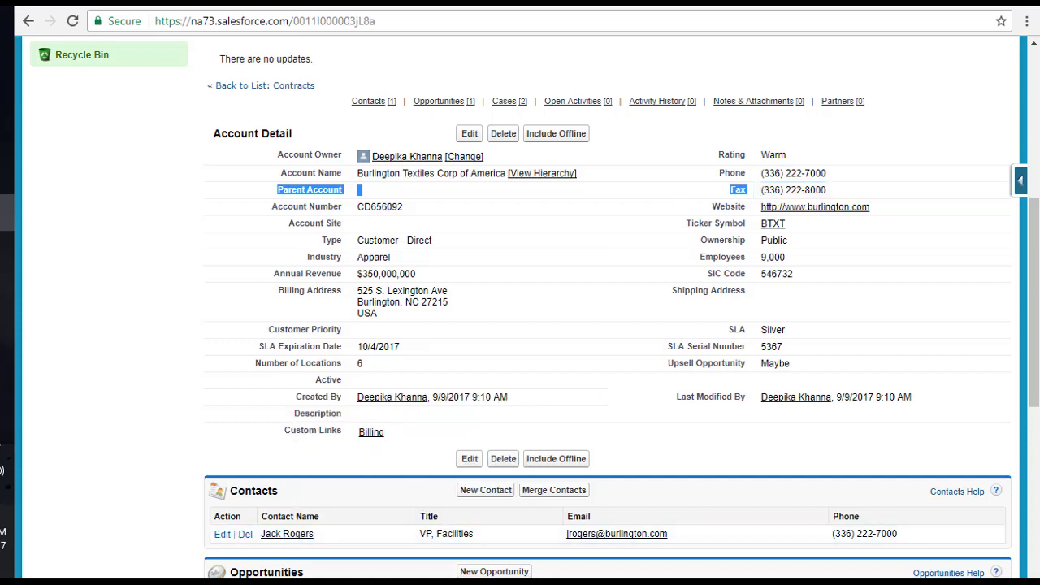
Check that Jack Rogers's Asst. Phone field is empty.
{"action": "scroll", "coordinate": [794, 388], "scroll_direction": "down", "scroll_amount": 3}
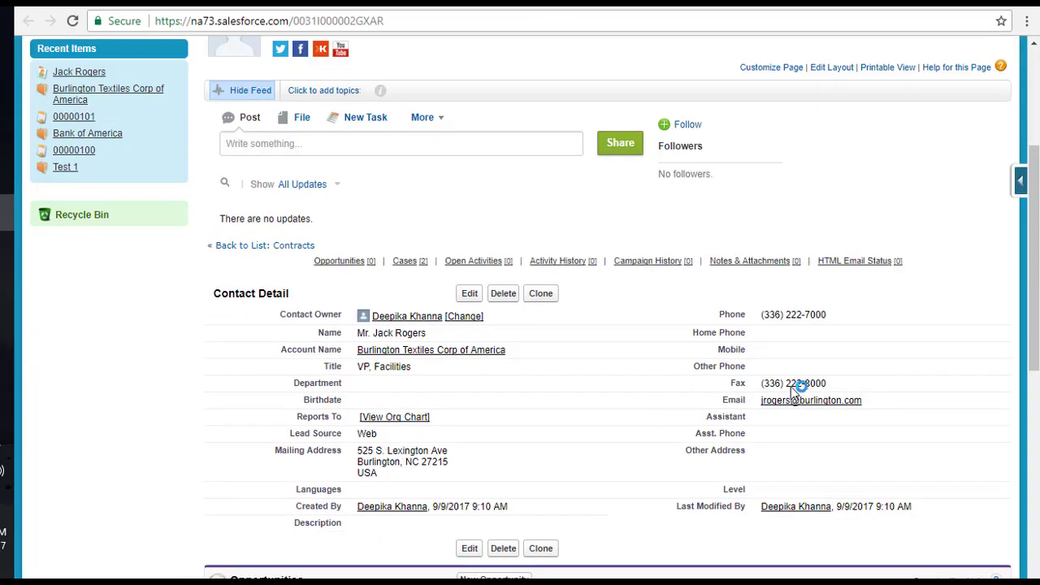
{"action": "left_click_drag", "start_coordinate": [698, 433], "coordinate": [761, 441]}
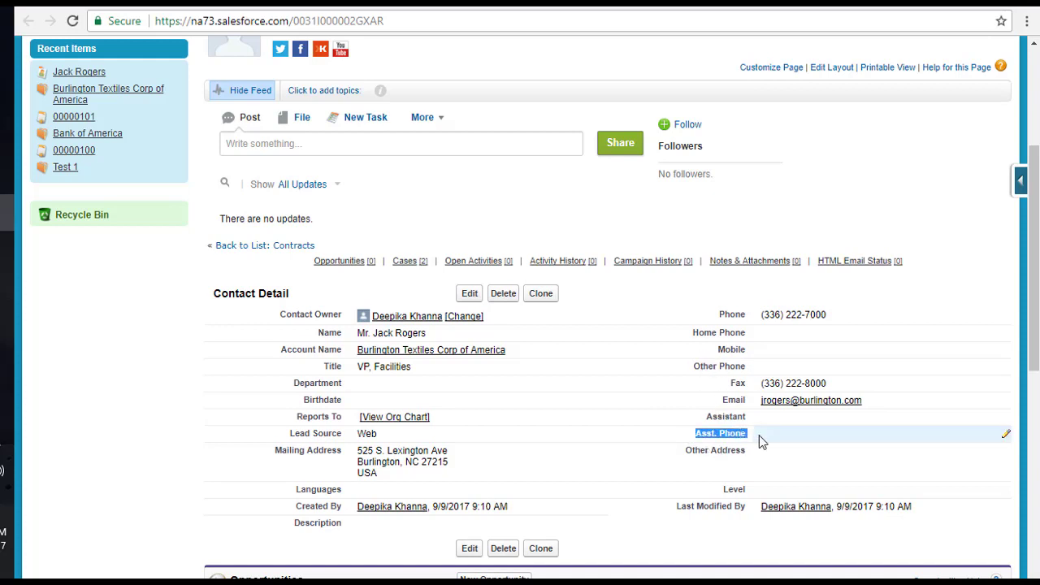
{"action": "double_click", "coordinate": [761, 439]}
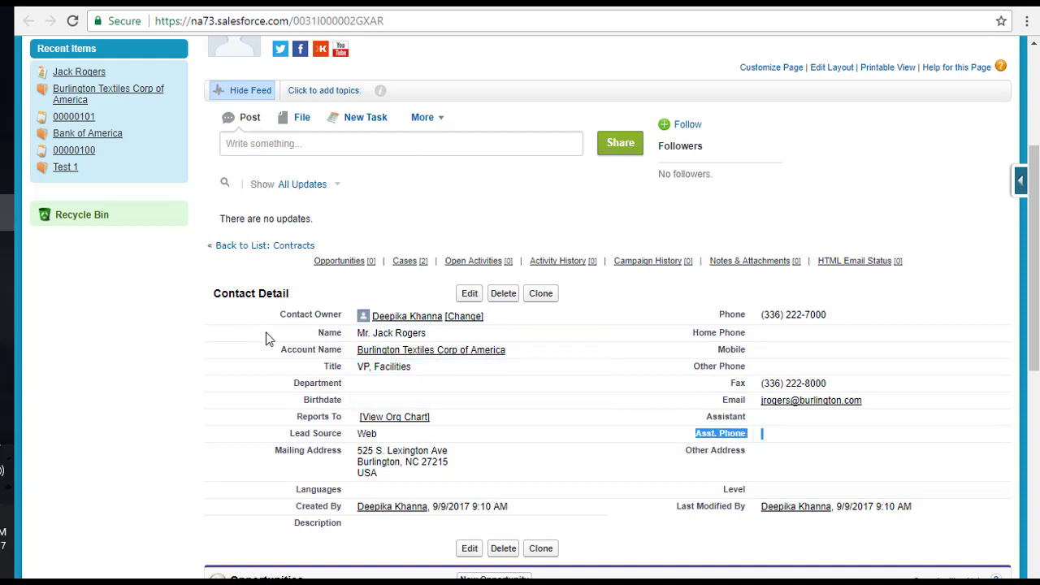
{"action": "left_click_drag", "start_coordinate": [305, 297], "coordinate": [212, 301]}
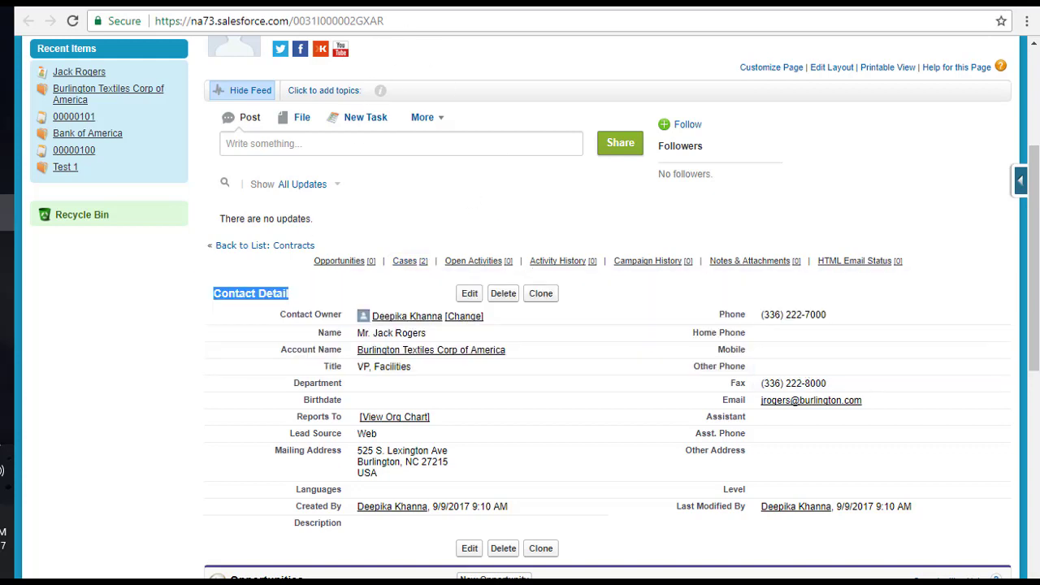
Compare the account's Phone field with Jack Rogers's blank Asst. Phone.
{"action": "left_click", "coordinate": [260, 2]}
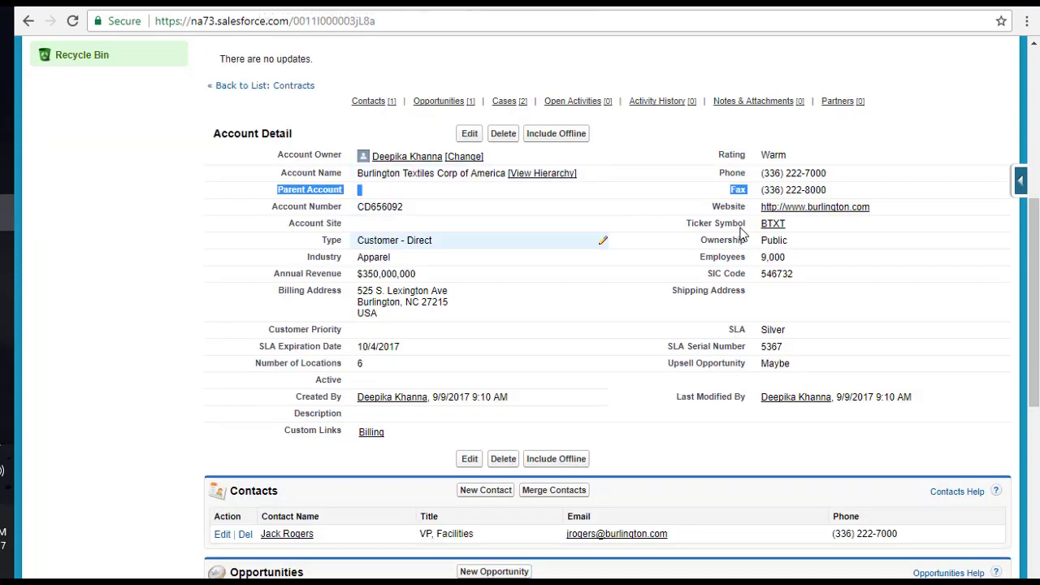
{"action": "double_click", "coordinate": [813, 173]}
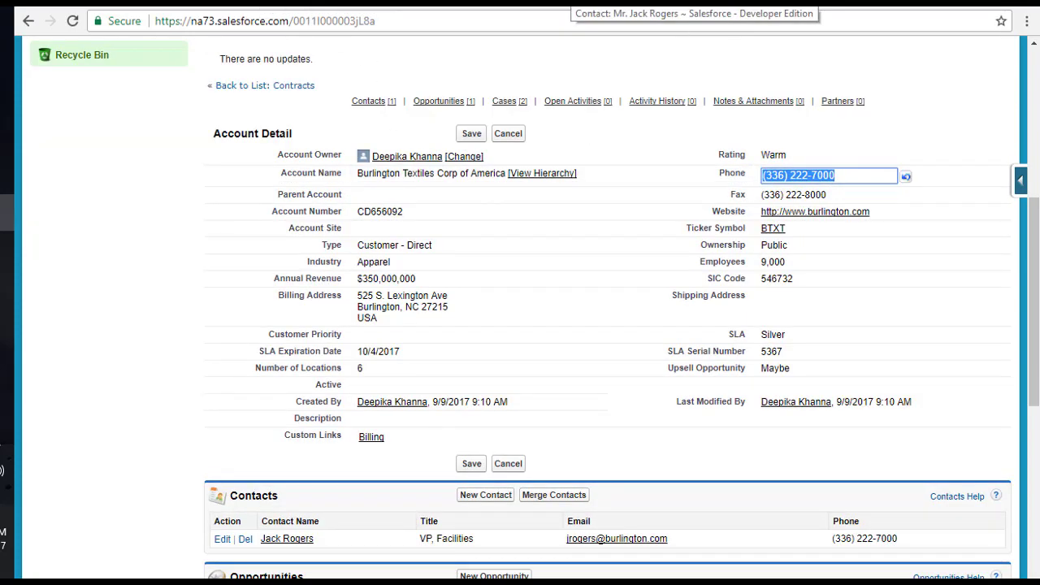
{"action": "left_click", "coordinate": [569, 2]}
{"action": "double_click", "coordinate": [772, 437]}
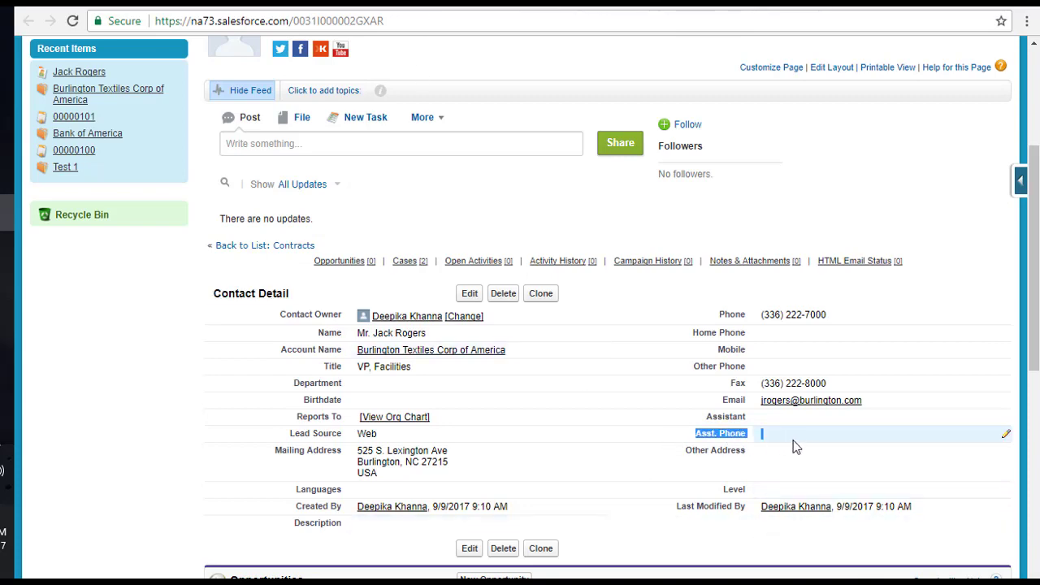
{"action": "scroll", "coordinate": [386, 201], "scroll_direction": "up", "scroll_amount": 3}
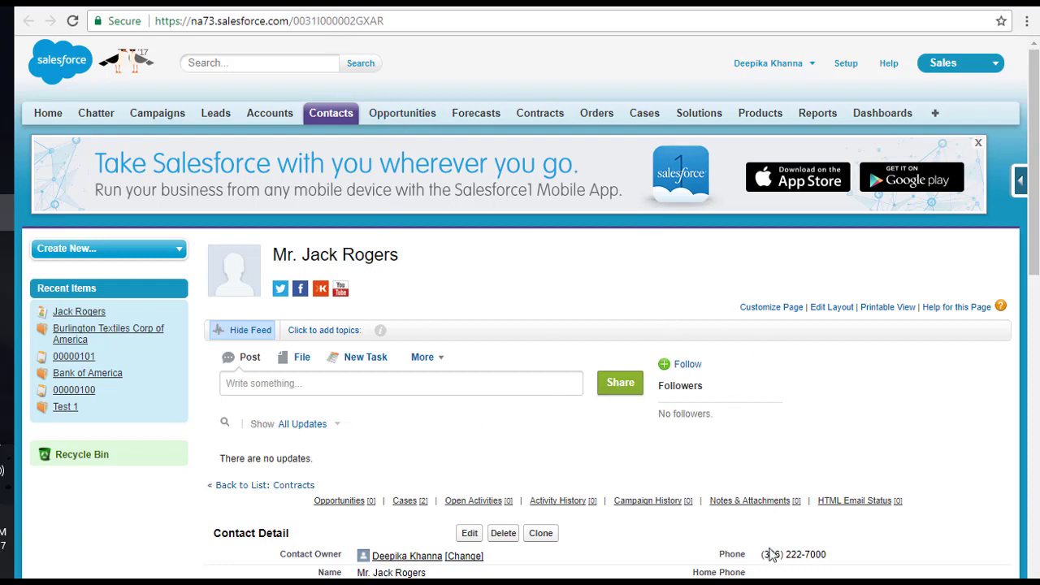
{"action": "scroll", "coordinate": [773, 555], "scroll_direction": "down", "scroll_amount": 2}
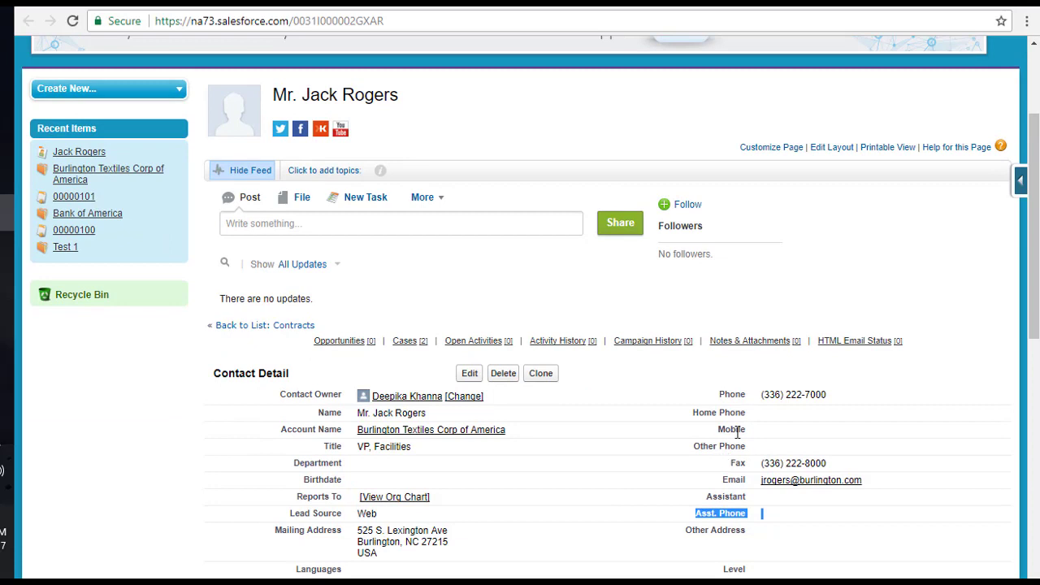
{"action": "left_click", "coordinate": [697, 517]}
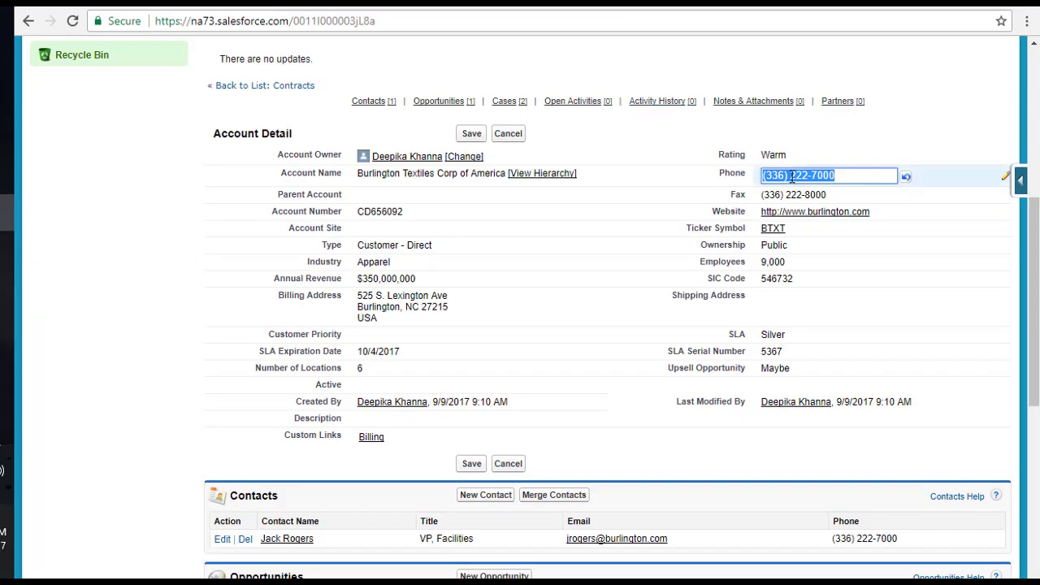
{"action": "left_click", "coordinate": [836, 175]}
{"action": "left_click_drag", "start_coordinate": [834, 175], "coordinate": [757, 178]}
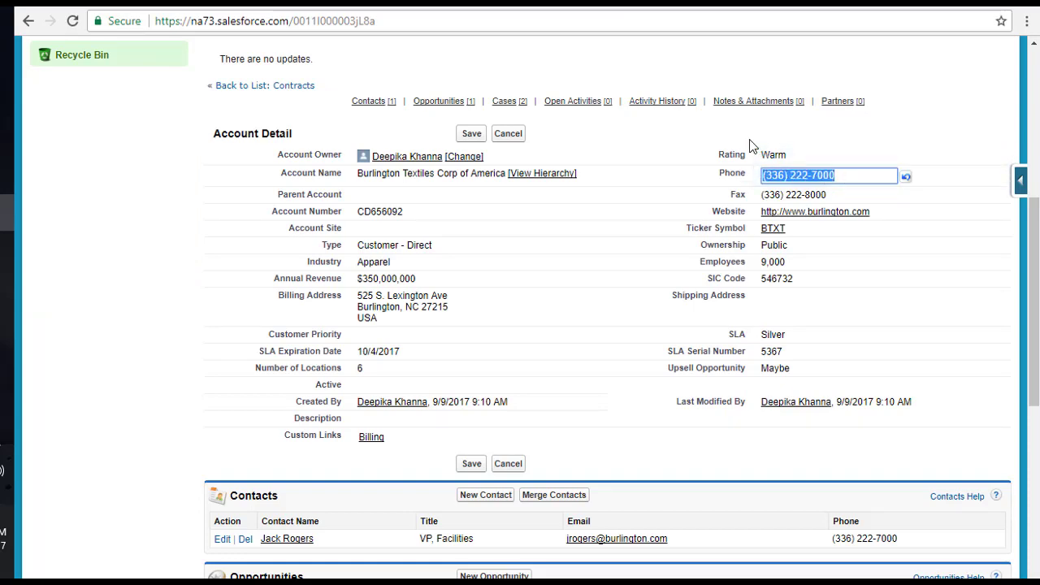
{"action": "scroll", "coordinate": [263, 121], "scroll_direction": "up", "scroll_amount": 5}
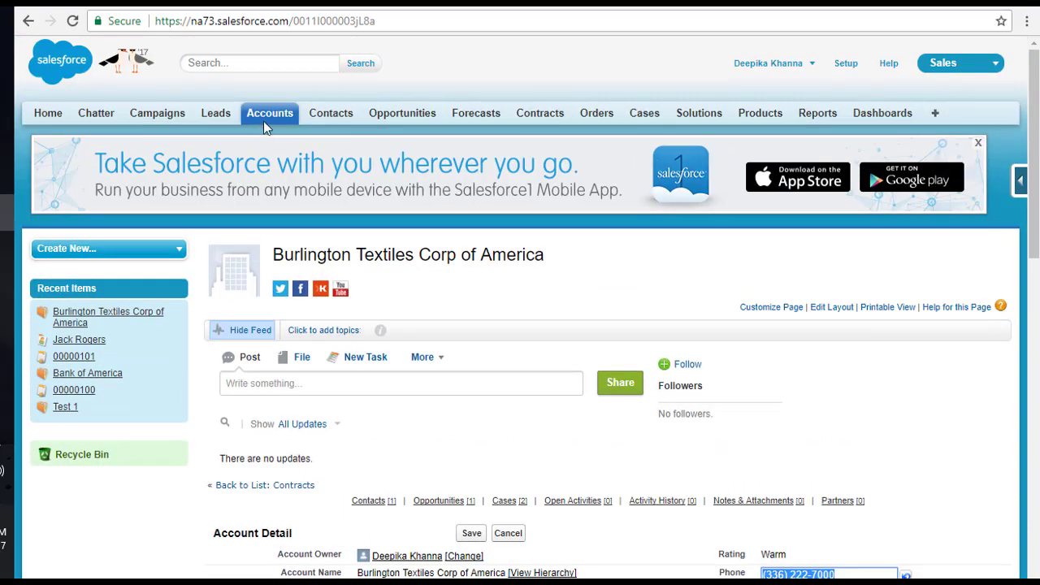
{"action": "left_click", "coordinate": [263, 115]}
{"action": "scroll", "coordinate": [312, 332], "scroll_direction": "down", "scroll_amount": 1}
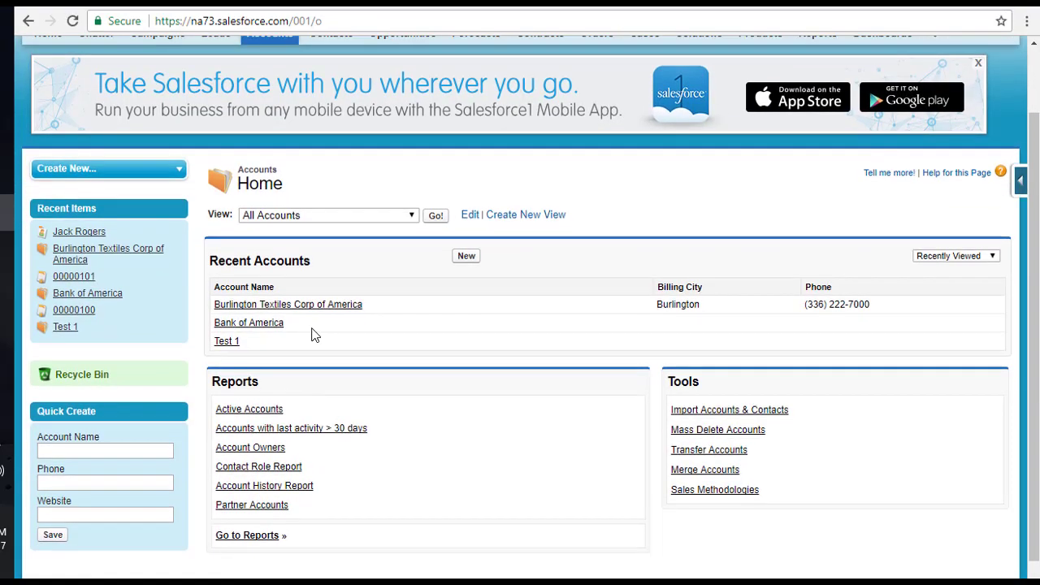
{"action": "left_click", "coordinate": [445, 217]}
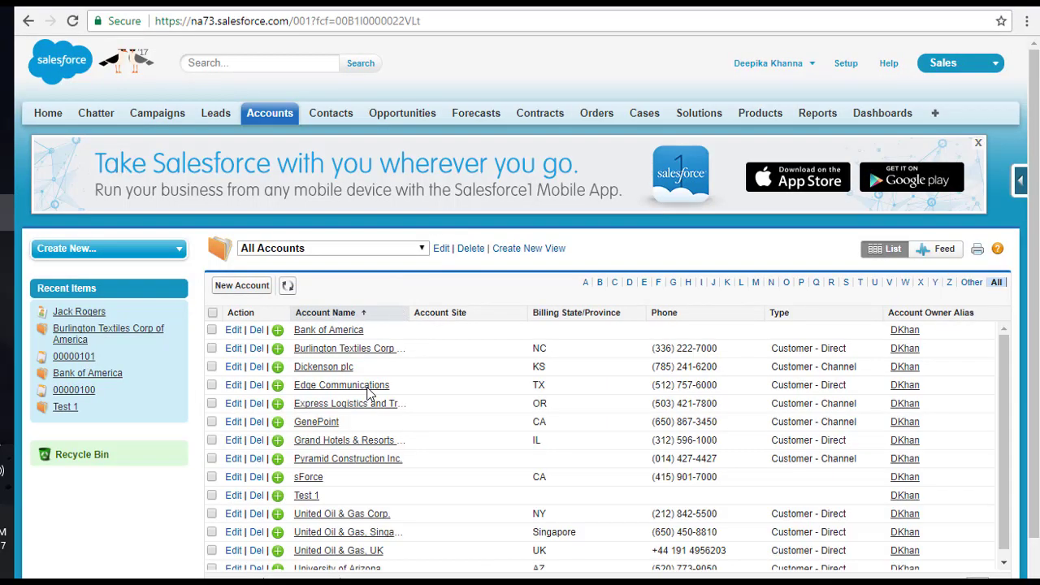
{"action": "left_click", "coordinate": [320, 428]}
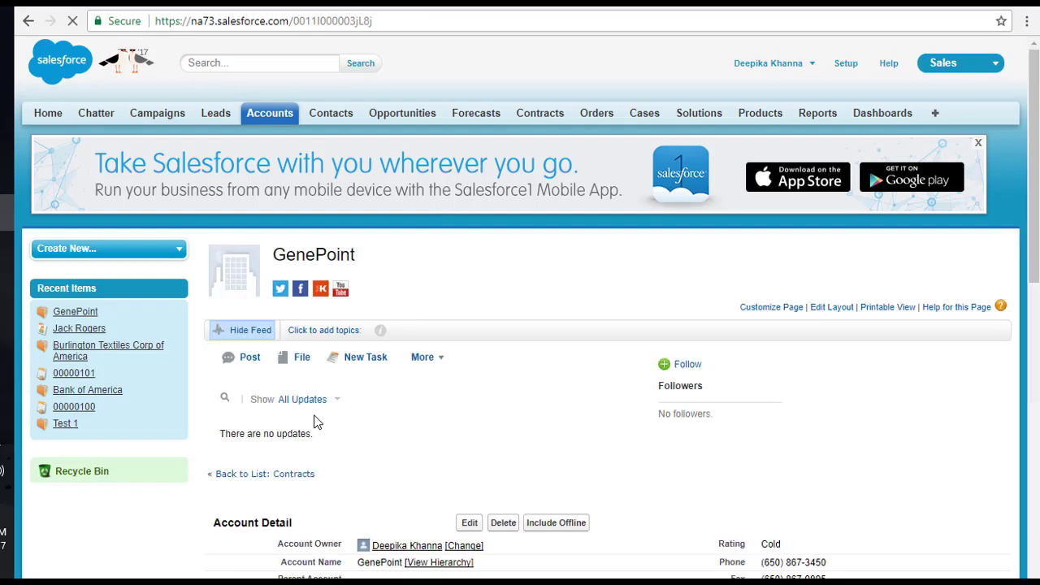
{"action": "scroll", "coordinate": [344, 402], "scroll_direction": "down", "scroll_amount": 3}
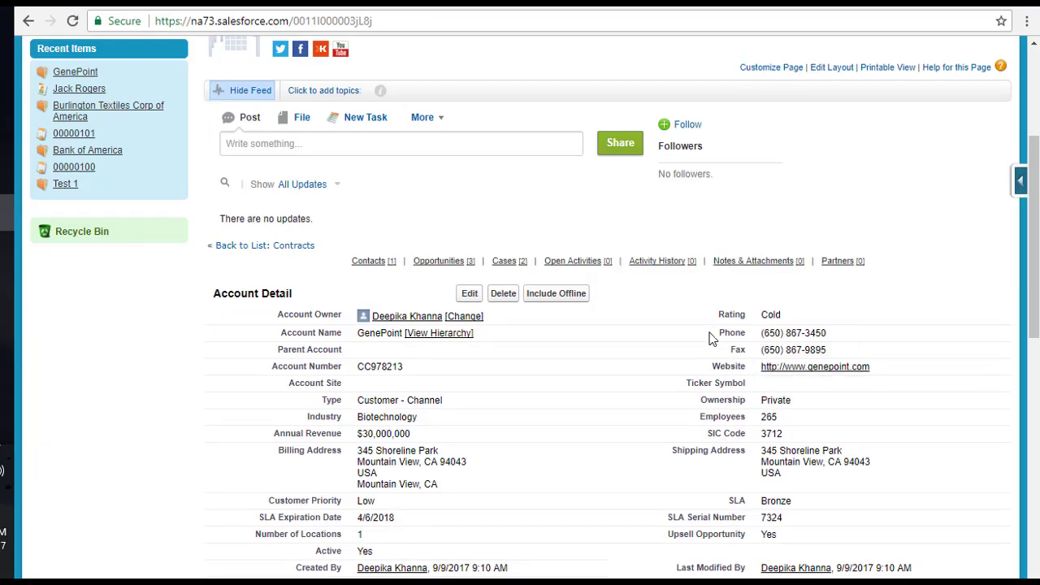
{"action": "left_click_drag", "start_coordinate": [708, 338], "coordinate": [830, 341]}
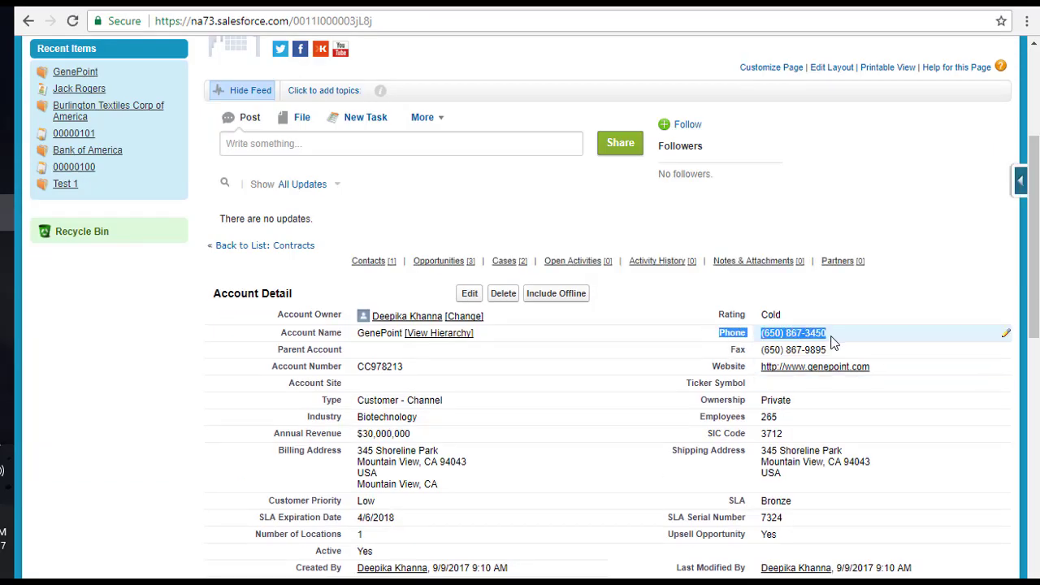
Open GenePoint's contact Edna Frank in a new tab and switch to it.
{"action": "scroll", "coordinate": [831, 342], "scroll_direction": "down", "scroll_amount": 4}
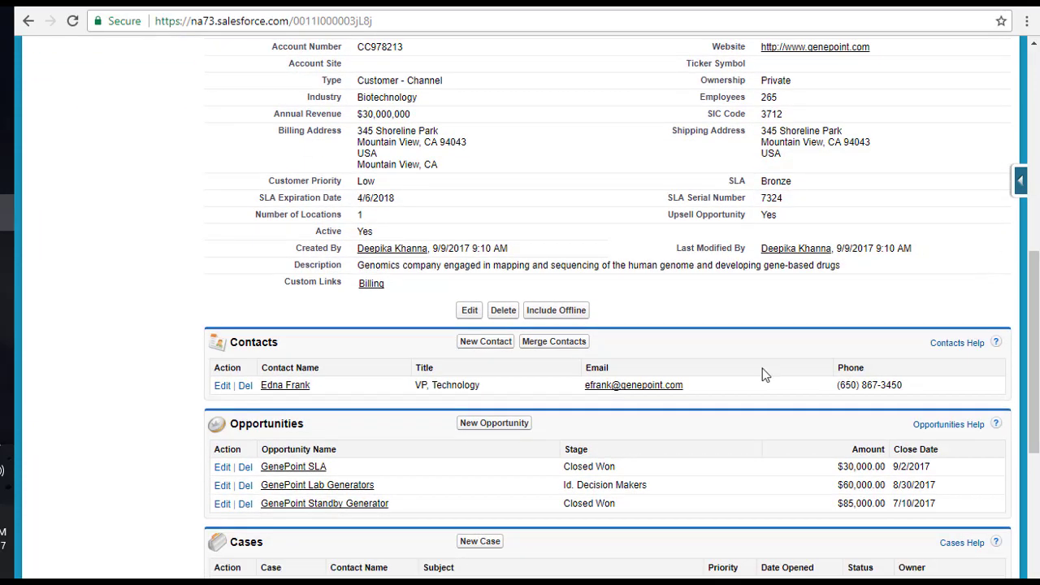
{"action": "right_click", "coordinate": [285, 387]}
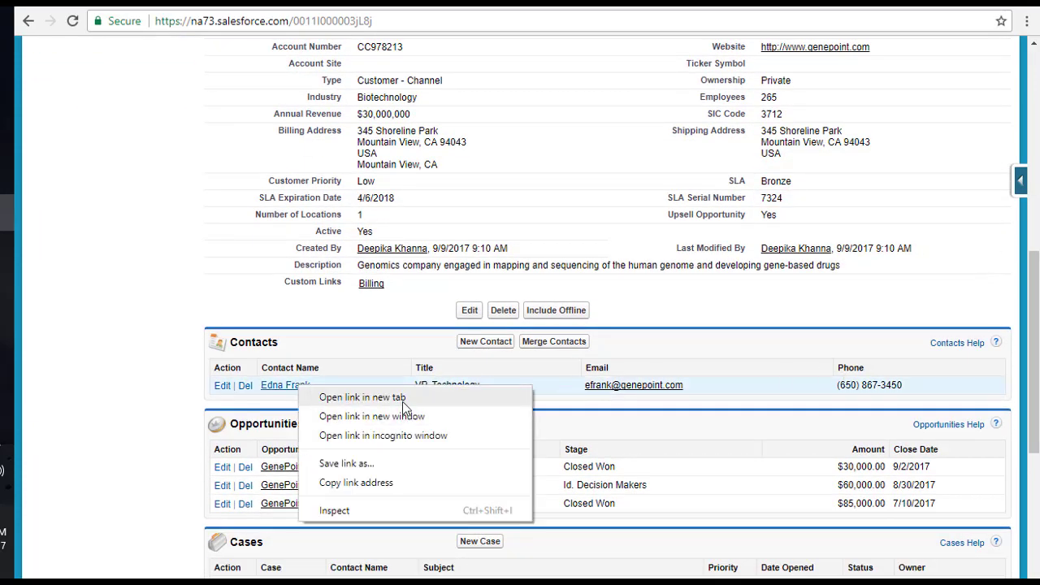
{"action": "left_click", "coordinate": [341, 397]}
{"action": "key", "text": "ctrl+Tab"}
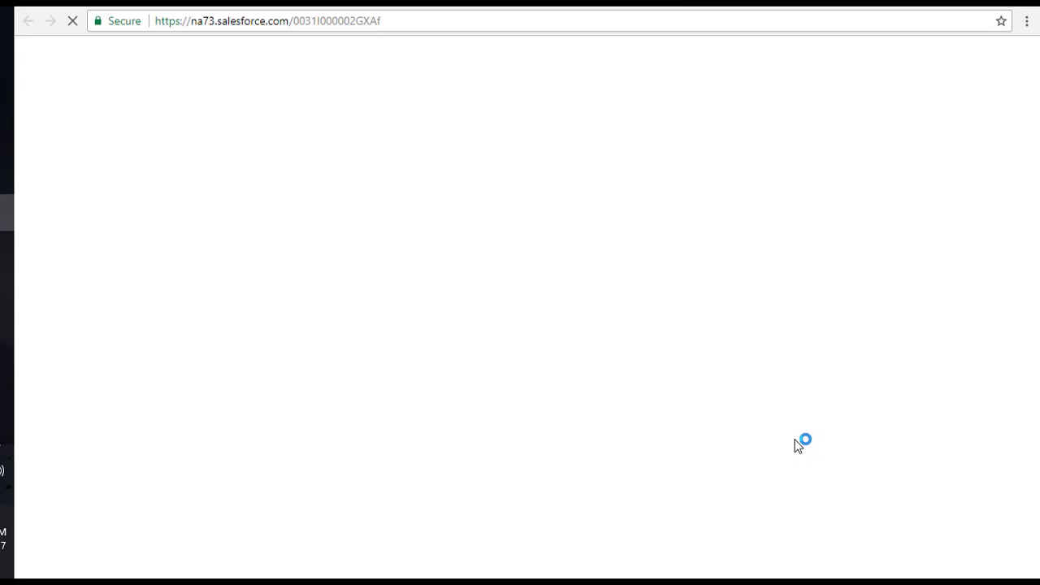
Review Edna Frank's empty Asst. Phone alongside the GenePoint account's phone details.
{"action": "scroll", "coordinate": [720, 330], "scroll_direction": "down", "scroll_amount": 3}
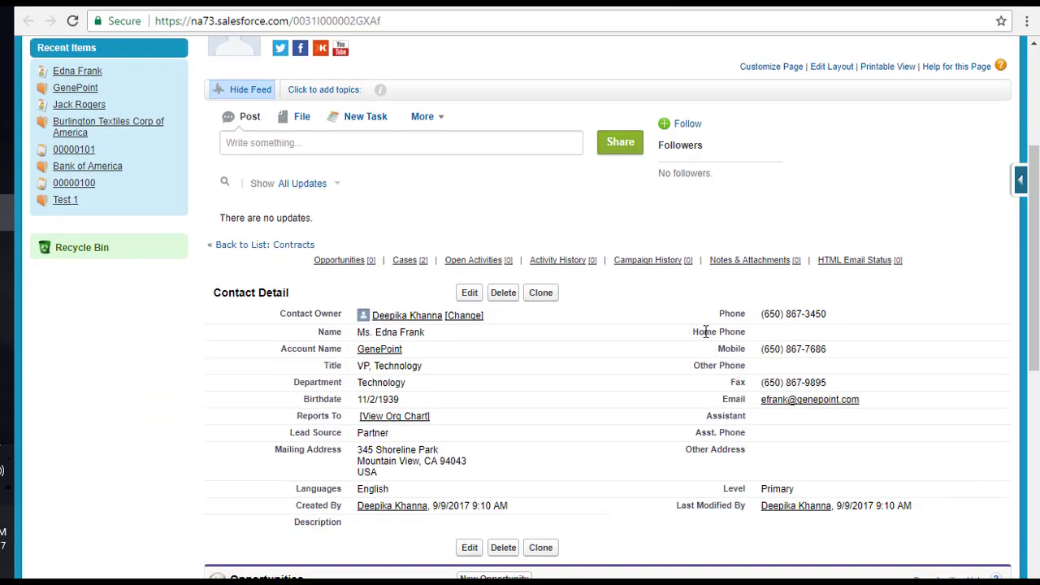
{"action": "left_click_drag", "start_coordinate": [703, 330], "coordinate": [826, 317]}
{"action": "scroll", "coordinate": [725, 412], "scroll_direction": "down", "scroll_amount": 2}
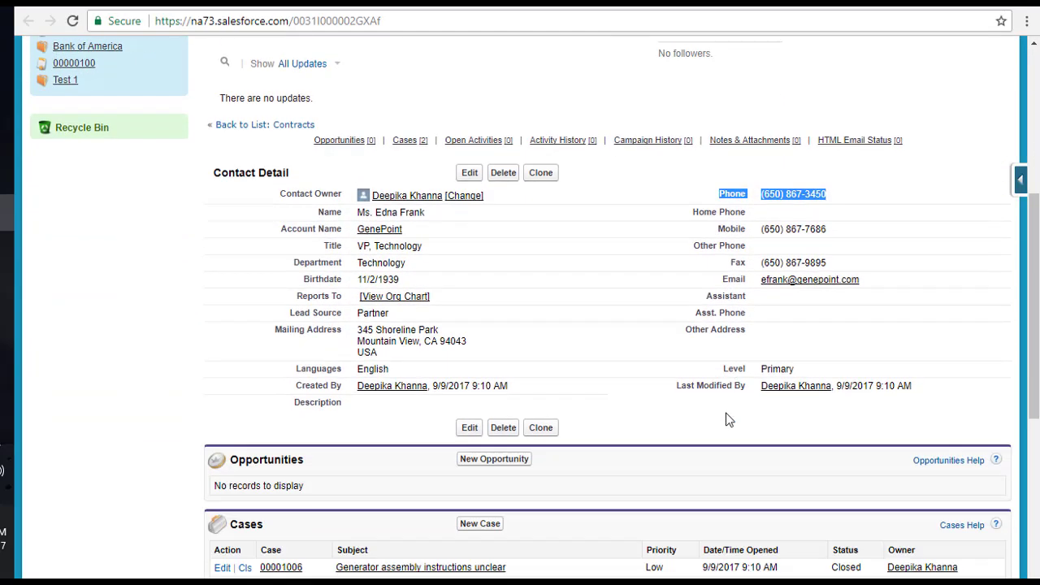
{"action": "left_click_drag", "start_coordinate": [694, 273], "coordinate": [839, 279]}
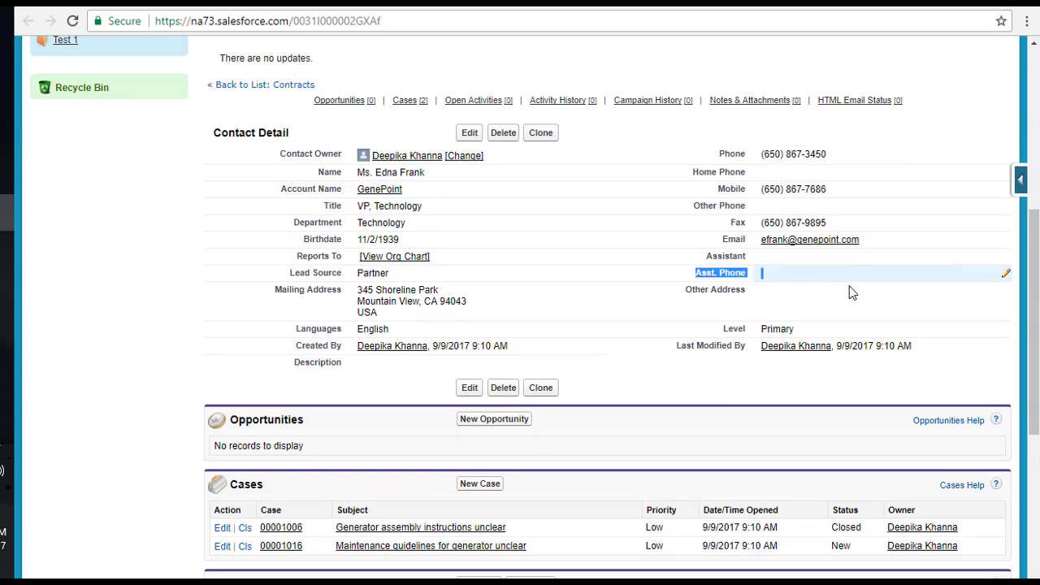
{"action": "scroll", "coordinate": [828, 235], "scroll_direction": "up", "scroll_amount": 2}
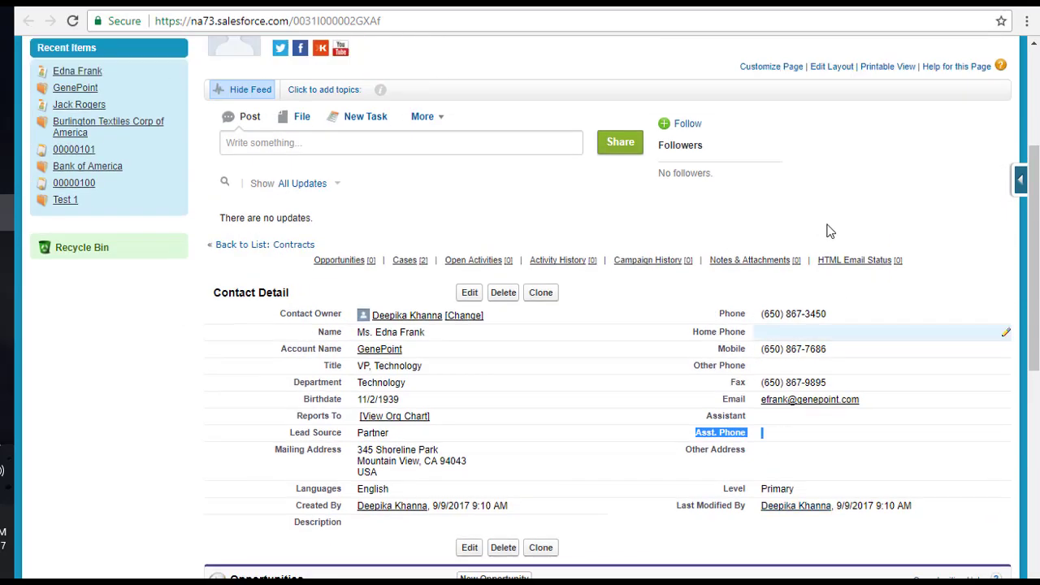
{"action": "scroll", "coordinate": [689, 532], "scroll_direction": "down", "scroll_amount": 2}
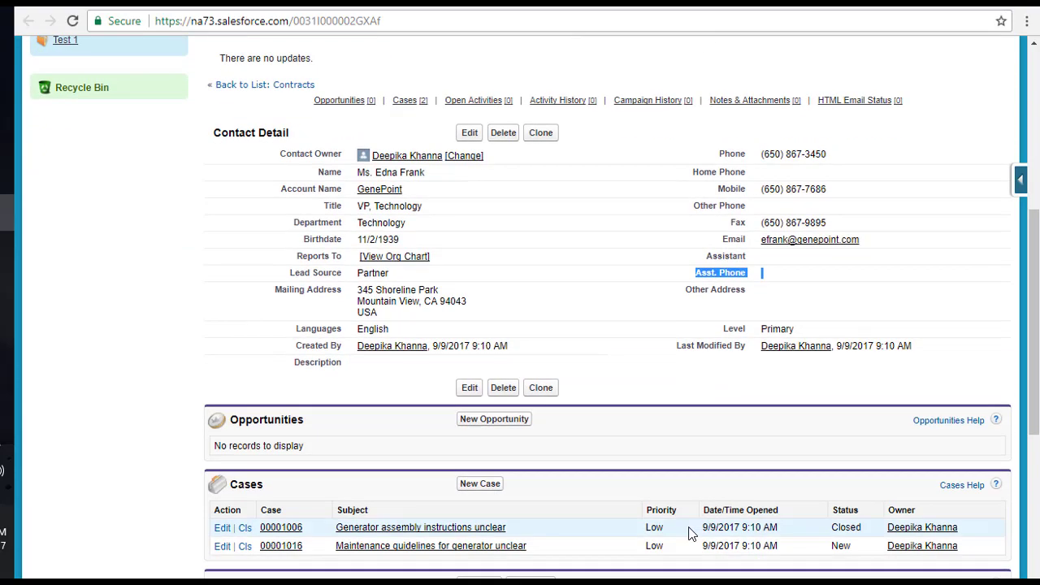
{"action": "scroll", "coordinate": [689, 532], "scroll_direction": "up", "scroll_amount": 5}
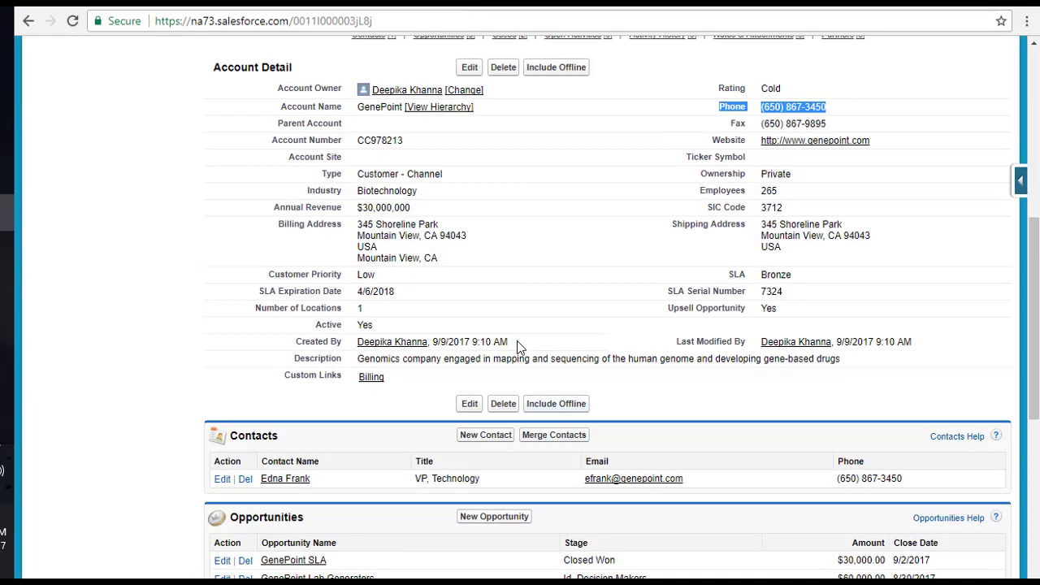
{"action": "scroll", "coordinate": [520, 348], "scroll_direction": "up", "scroll_amount": 6}
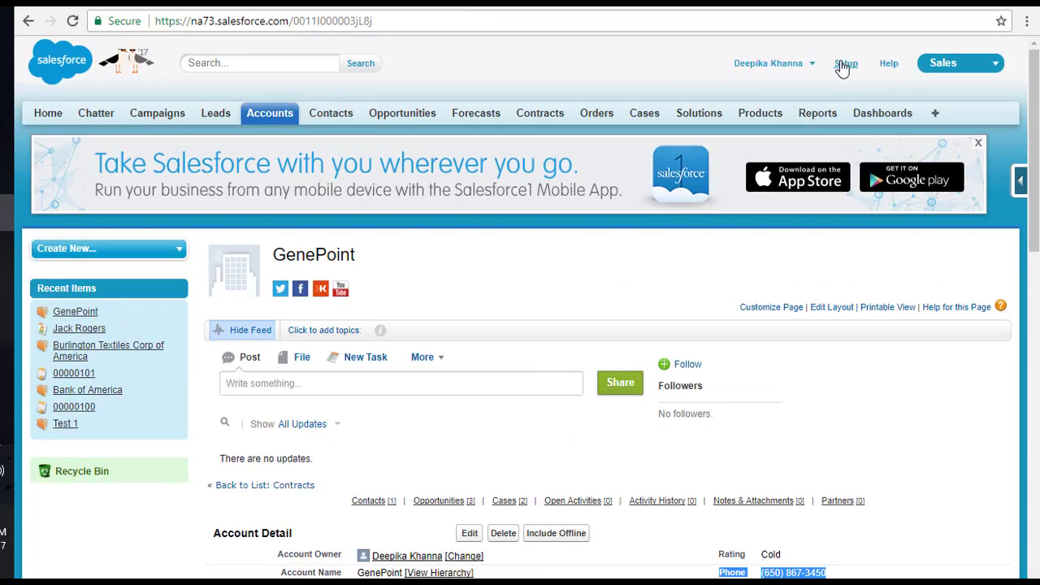
Find Process Builder in Setup using Quick Find 'process bui' and open it.
{"action": "left_click", "coordinate": [844, 65]}
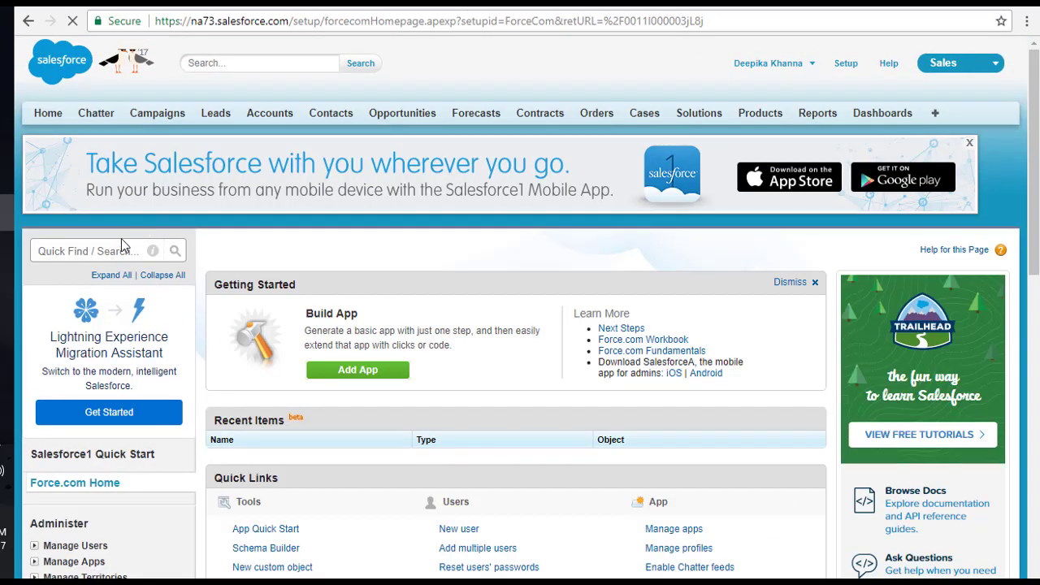
{"action": "left_click", "coordinate": [116, 250]}
{"action": "type", "text": "p"}
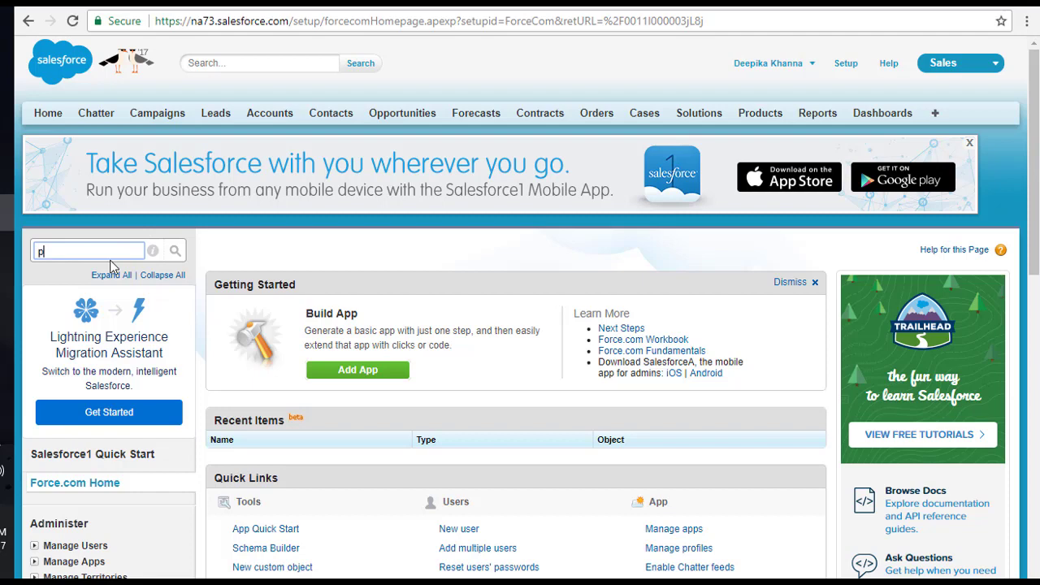
{"action": "type", "text": "rocess b"}
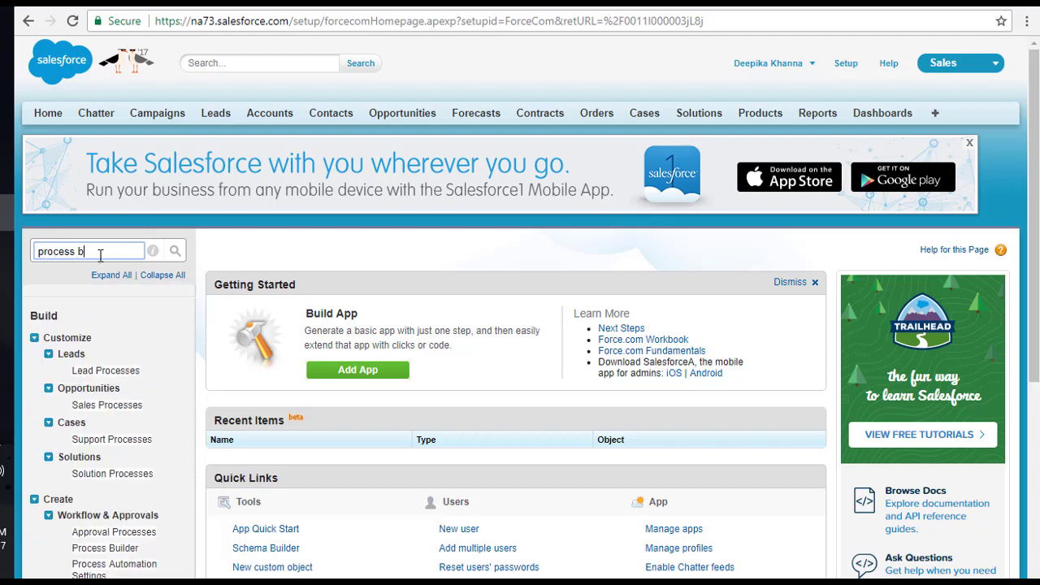
{"action": "type", "text": "ui"}
{"action": "left_click", "coordinate": [111, 370]}
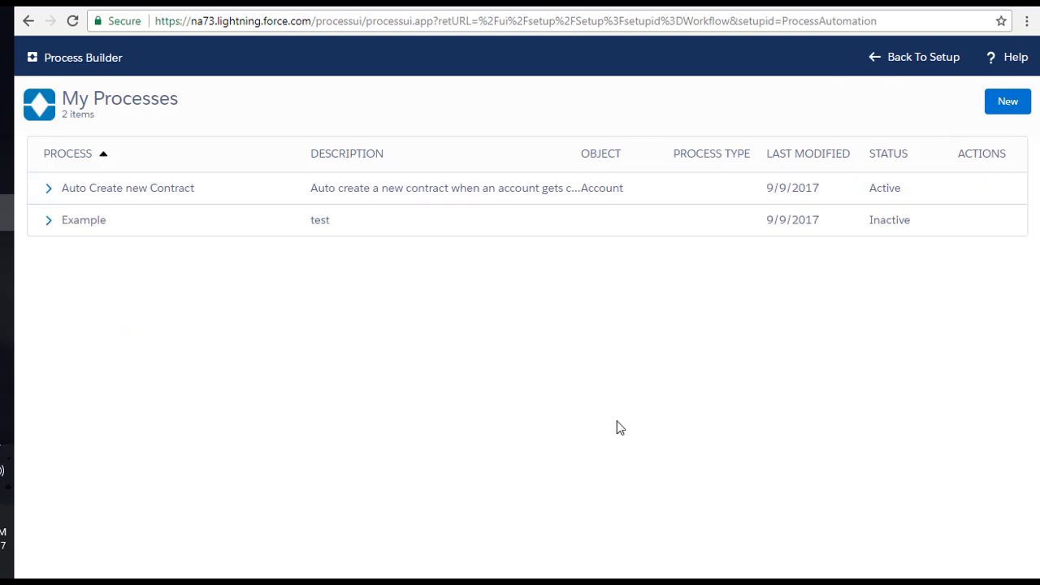
Name a new process 'Update Contact Asst Phone field' and describe updating contacts' Asst. phone.
{"action": "left_click", "coordinate": [1007, 108]}
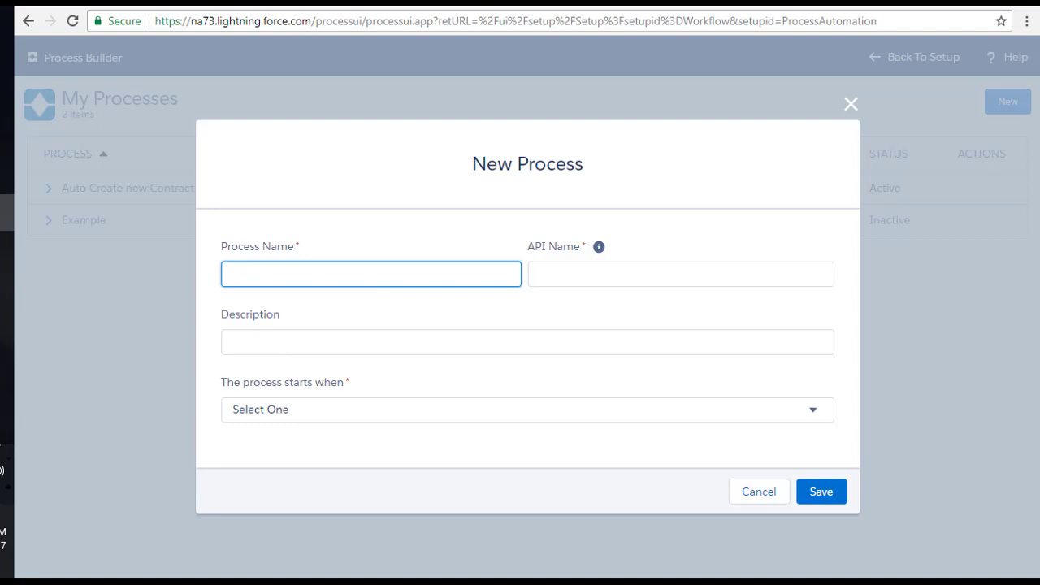
{"action": "type", "text": "Update A"}
{"action": "key", "text": "BackSpace"}
{"action": "type", "text": "Contact Asst"}
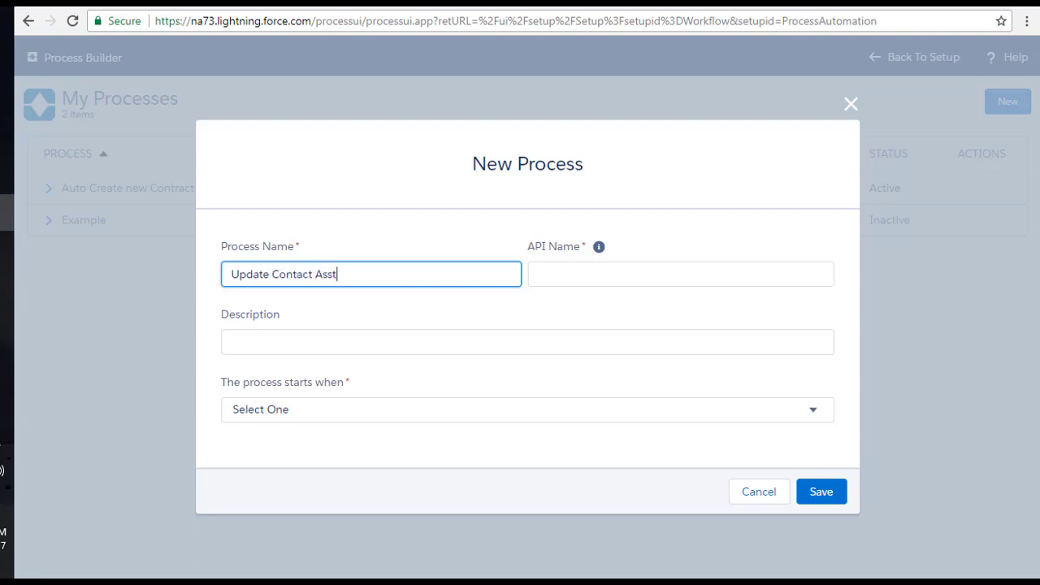
{"action": "type", "text": " Phone field"}
{"action": "key", "text": "Tab"}
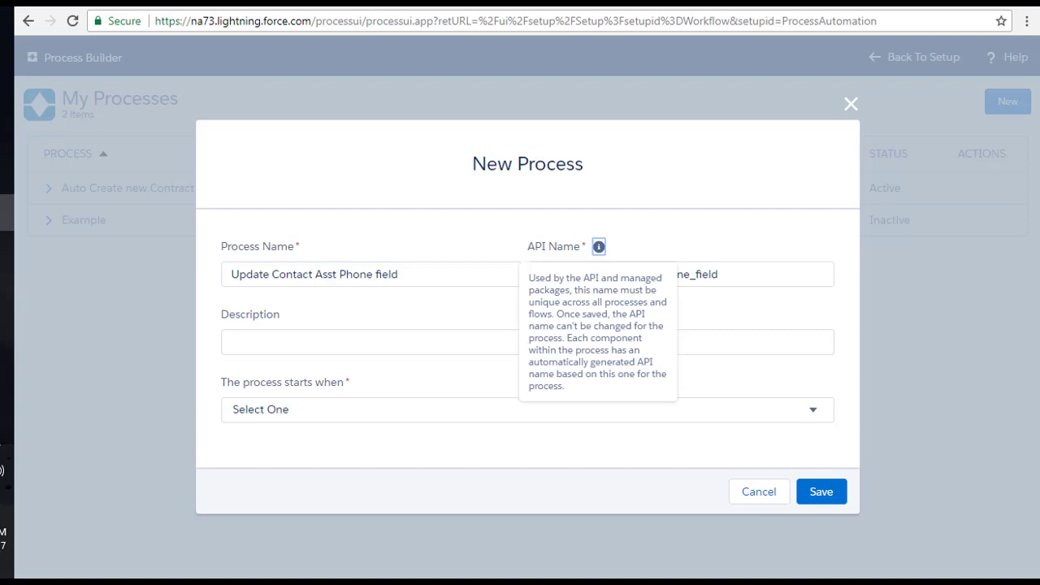
{"action": "key", "text": "Tab"}
{"action": "type", "text": "Anyto"}
{"action": "key", "text": "BackSpace"}
{"action": "key", "text": "BackSpace"}
{"action": "key", "text": "BackSpace"}
{"action": "key", "text": "BackSpace"}
{"action": "key", "text": "BackSpace"}
{"action": "key", "text": "BackSpace"}
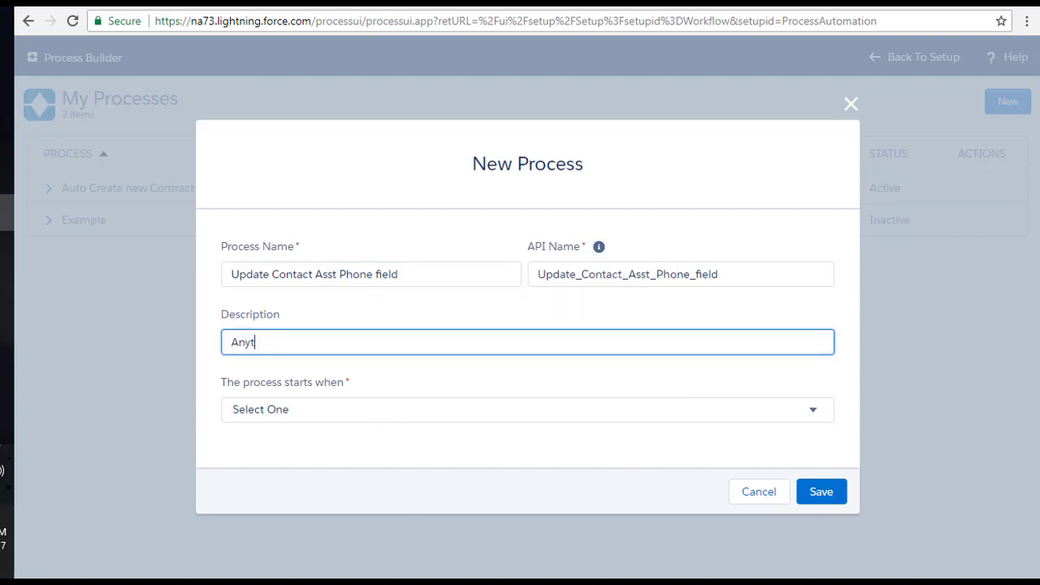
{"action": "type", "text": "to update related a"}
{"action": "key", "text": "BackSpace"}
{"action": "type", "text": "co"}
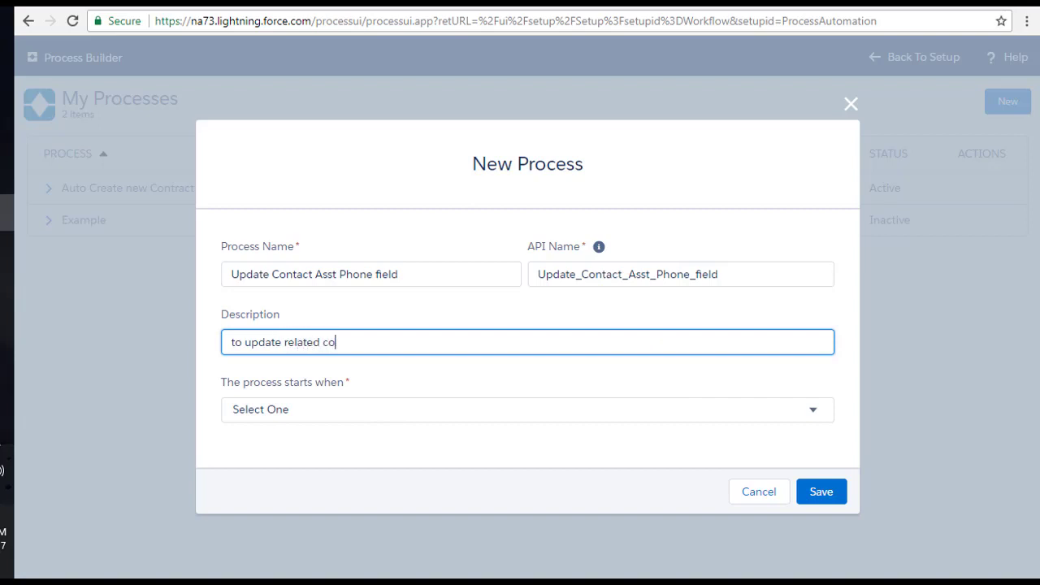
{"action": "type", "text": "ntact field {Asst. phone} whe"}
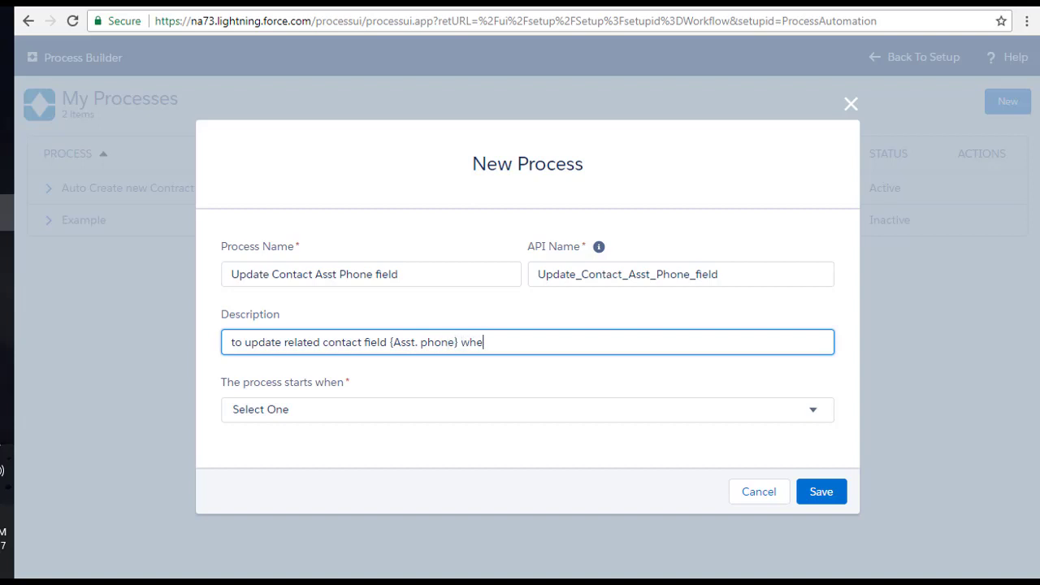
{"action": "type", "text": "never Account phone f"}
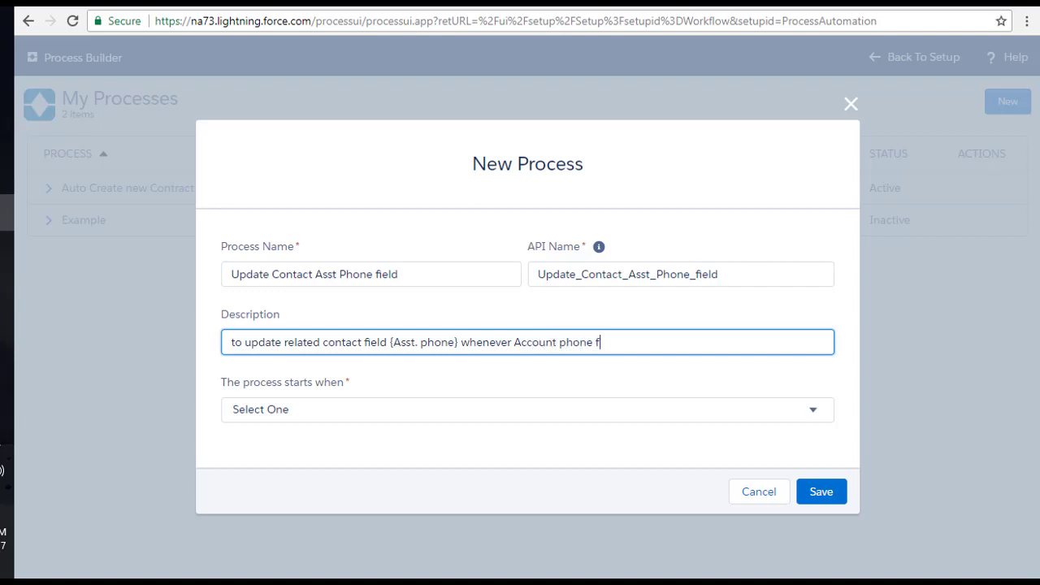
{"action": "type", "text": "ields gets updated"}
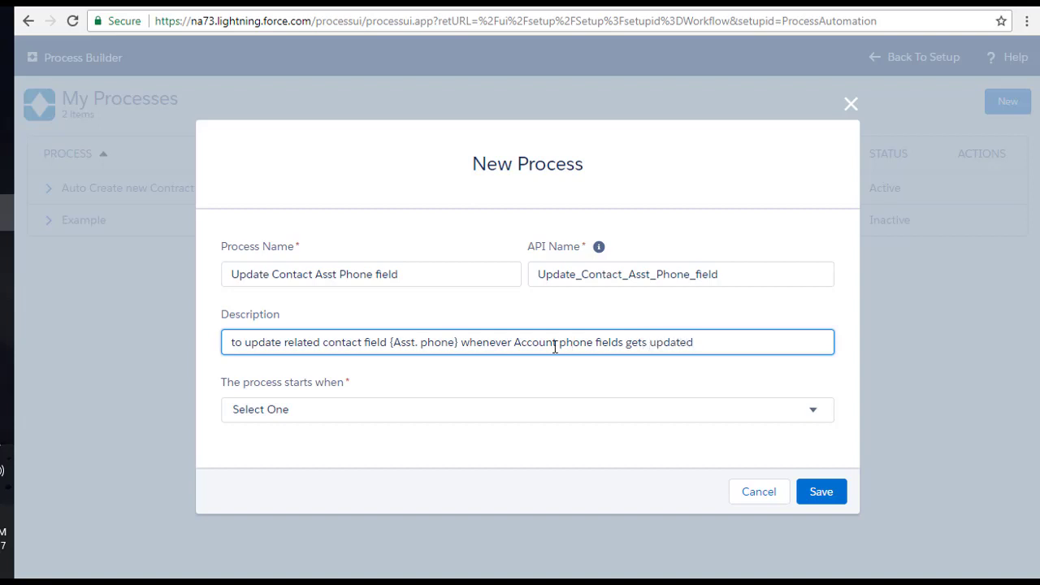
Set the process to start when a record changes and save it.
{"action": "left_click_drag", "start_coordinate": [515, 342], "coordinate": [689, 338]}
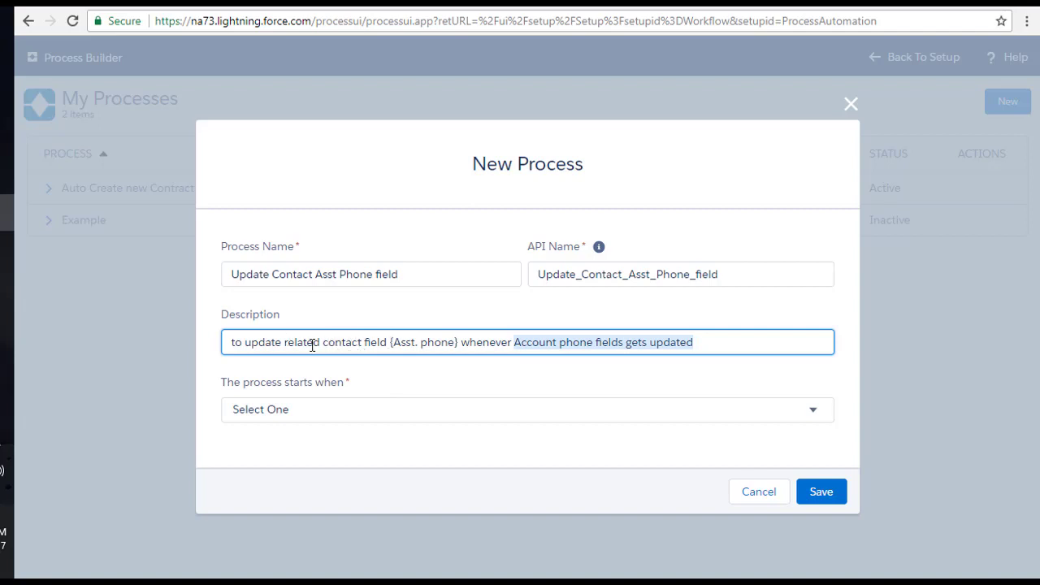
{"action": "left_click_drag", "start_coordinate": [390, 342], "coordinate": [460, 342]}
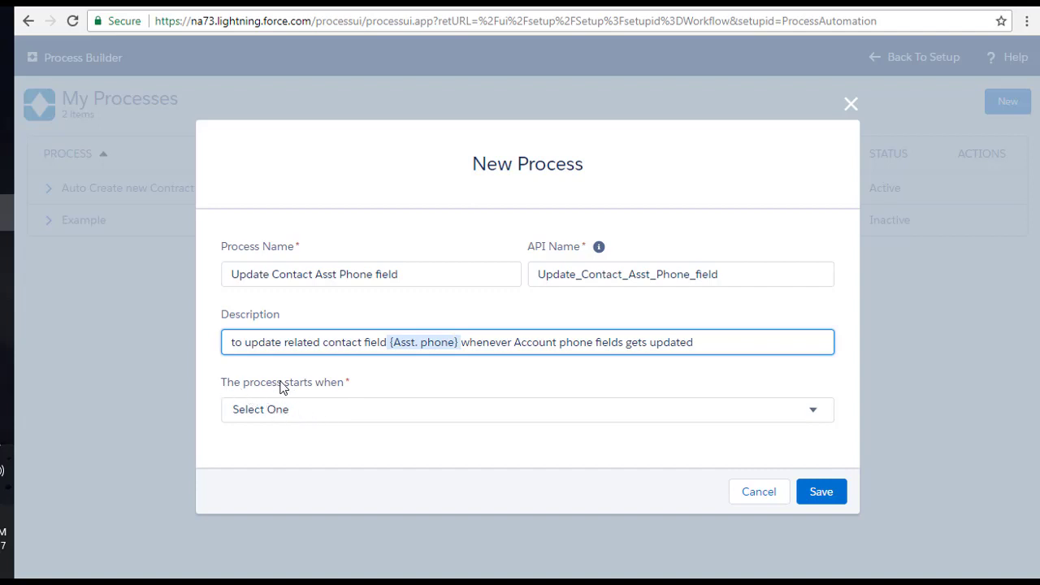
{"action": "left_click", "coordinate": [289, 416]}
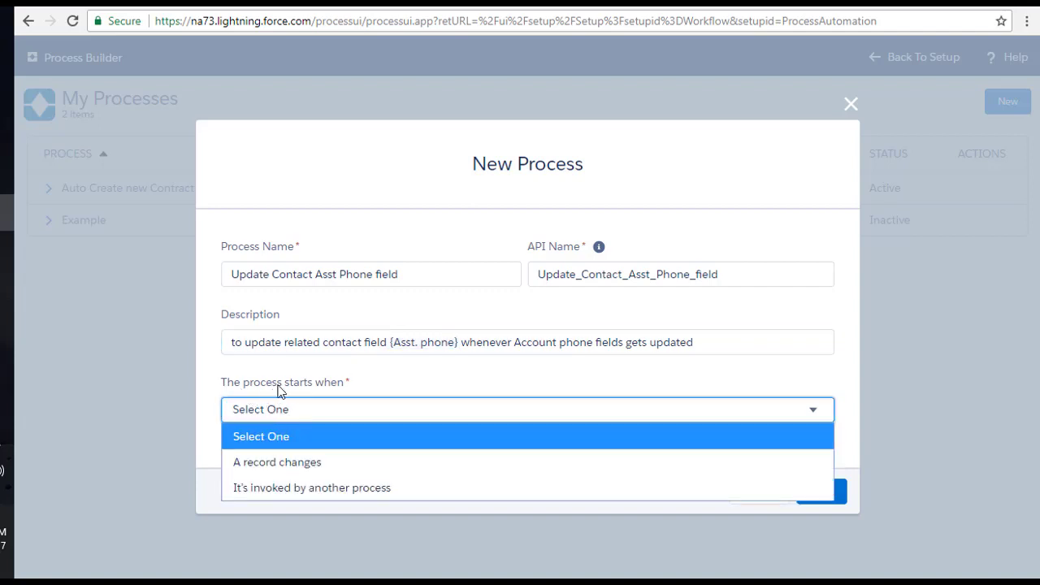
{"action": "left_click", "coordinate": [274, 462]}
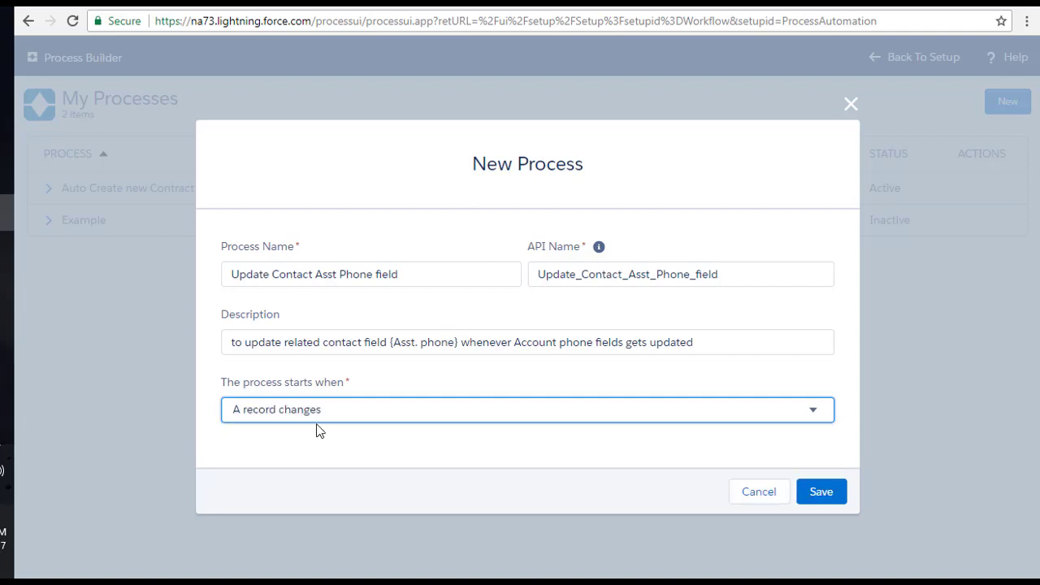
{"action": "left_click", "coordinate": [816, 492]}
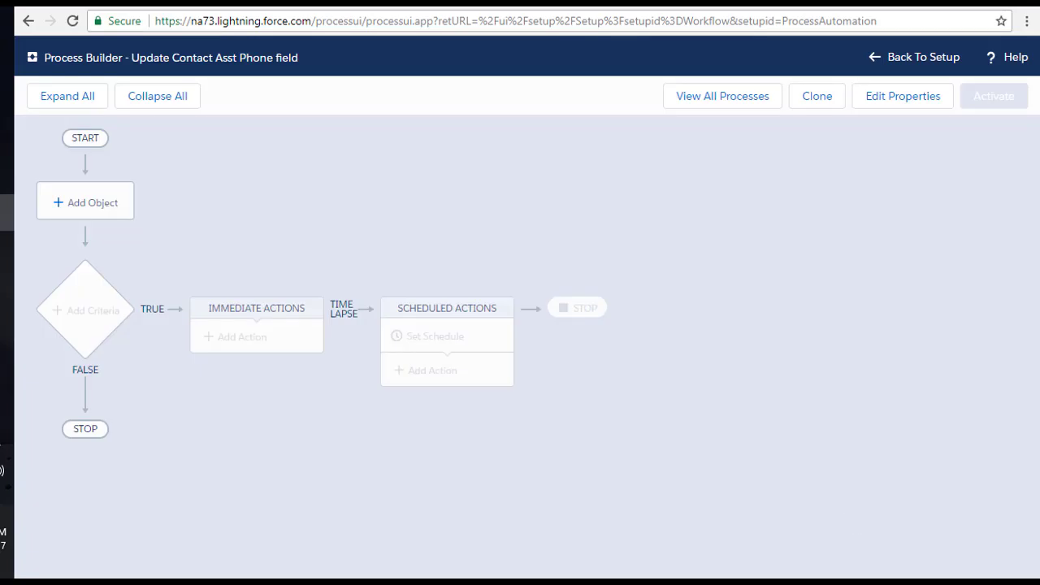
Open the Add Object panel on the new process canvas.
{"action": "left_click_drag", "start_coordinate": [126, 58], "coordinate": [299, 55]}
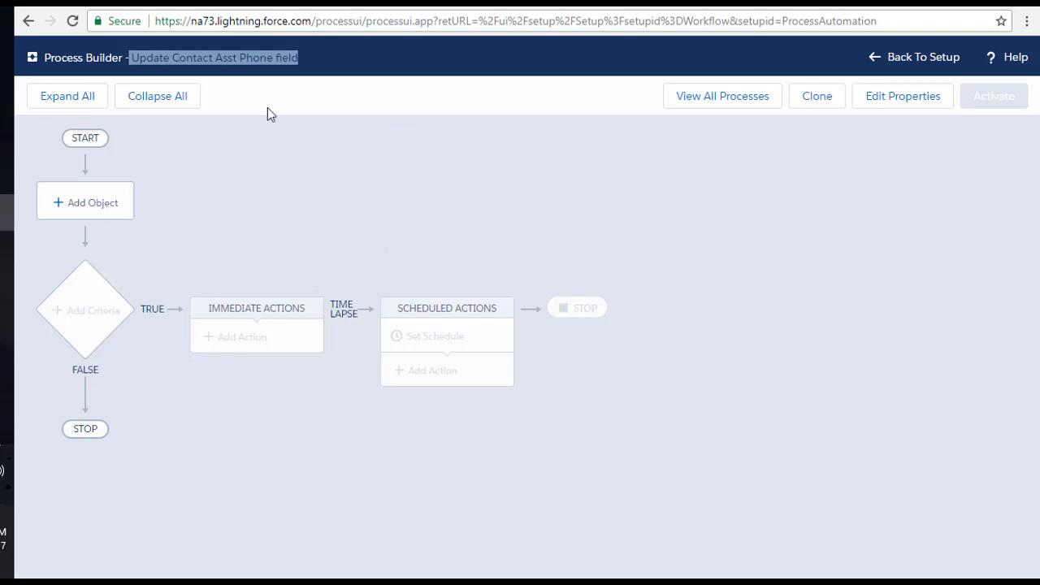
{"action": "left_click", "coordinate": [99, 205]}
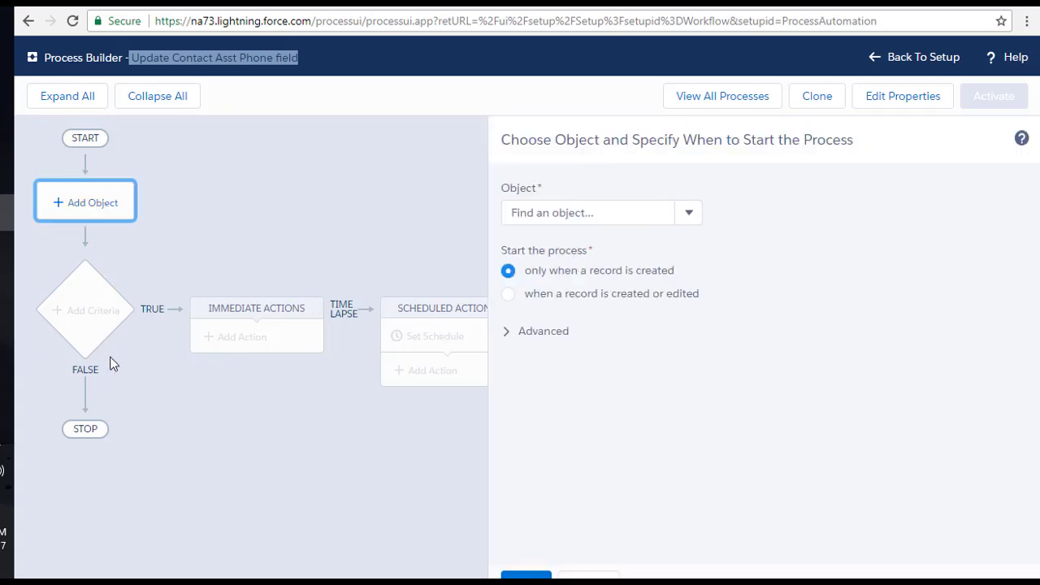
Choose Account as the object, starting when a record is created or edited.
{"action": "left_click", "coordinate": [566, 215]}
{"action": "type", "text": "acc"}
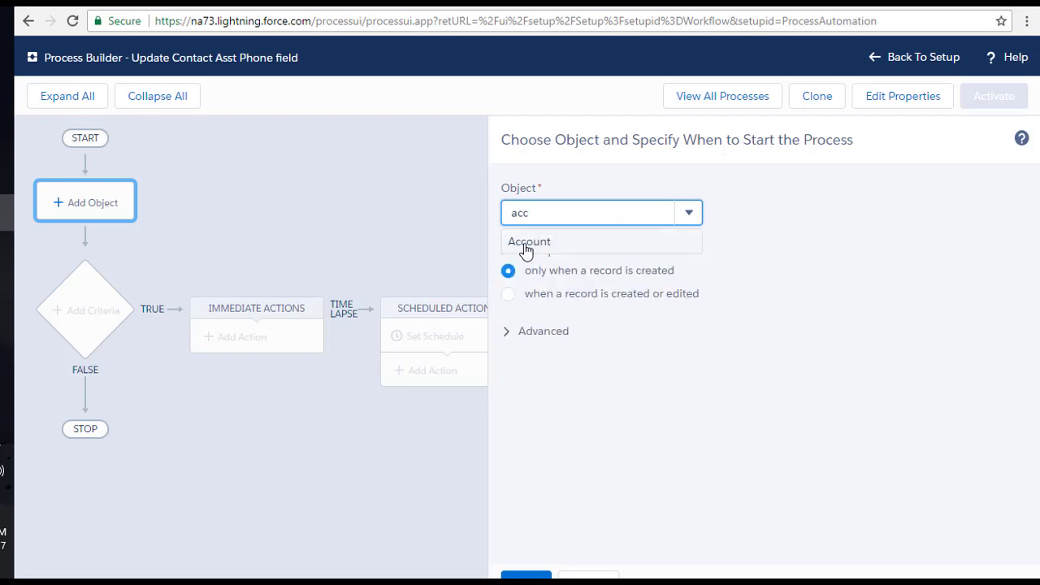
{"action": "left_click", "coordinate": [517, 244]}
{"action": "left_click", "coordinate": [554, 242]}
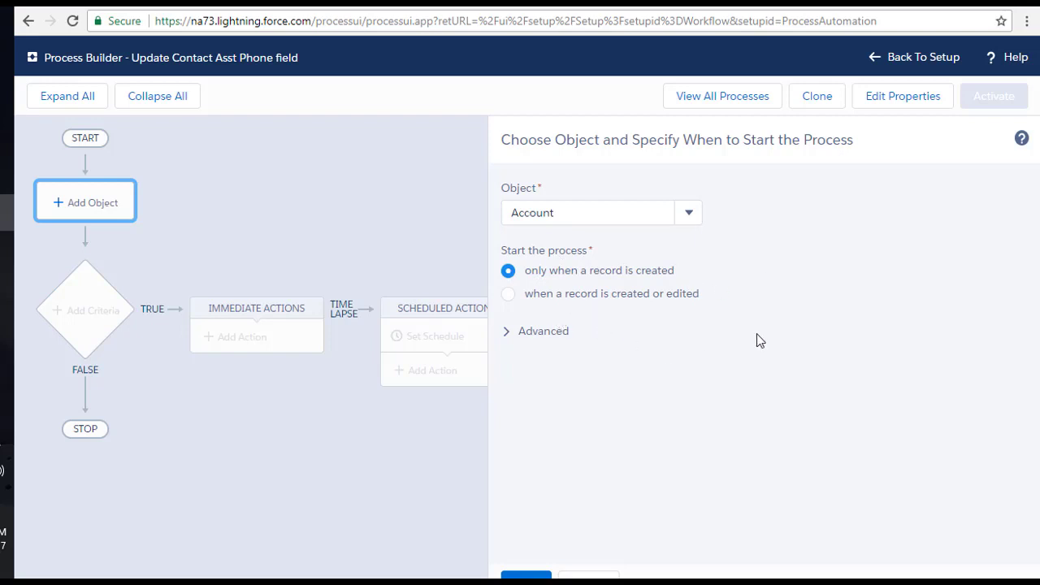
{"action": "left_click", "coordinate": [509, 294]}
Review the Advanced start options and confirm Account as the starting object.
{"action": "left_click", "coordinate": [504, 331]}
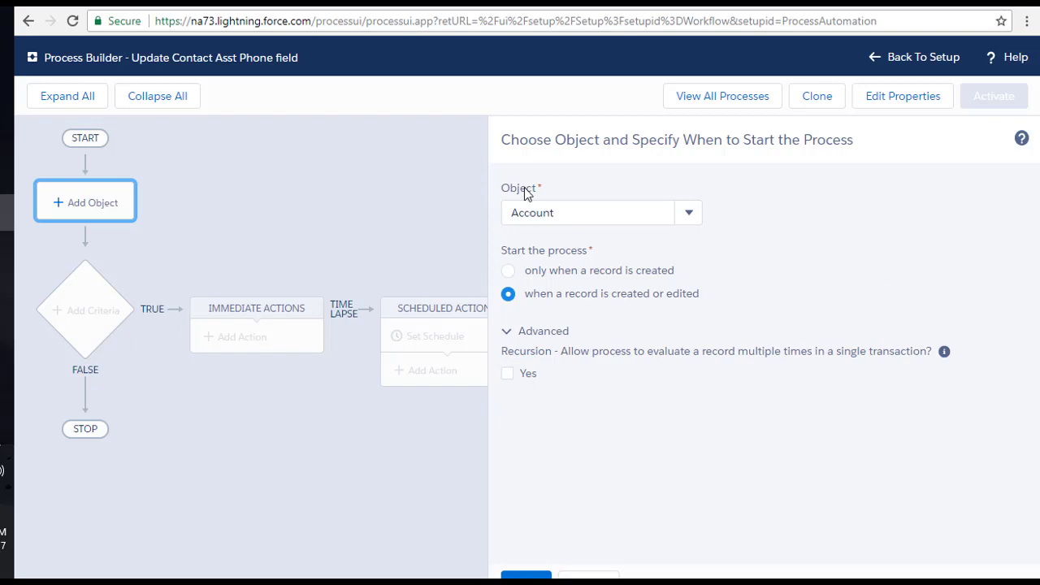
{"action": "double_click", "coordinate": [544, 331]}
{"action": "left_click_drag", "start_coordinate": [646, 325], "coordinate": [543, 307]}
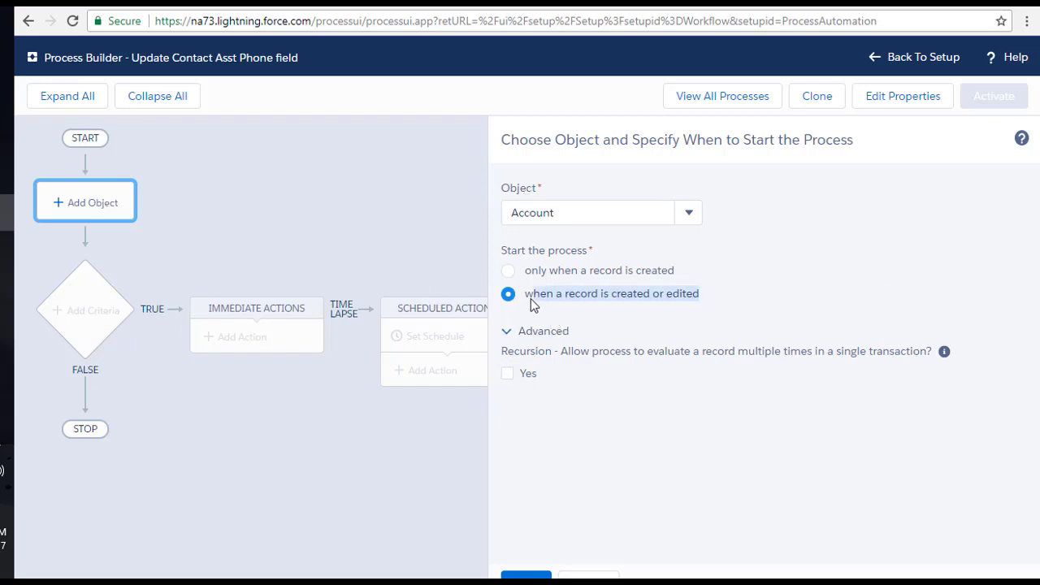
{"action": "left_click", "coordinate": [511, 212]}
{"action": "left_click", "coordinate": [830, 245]}
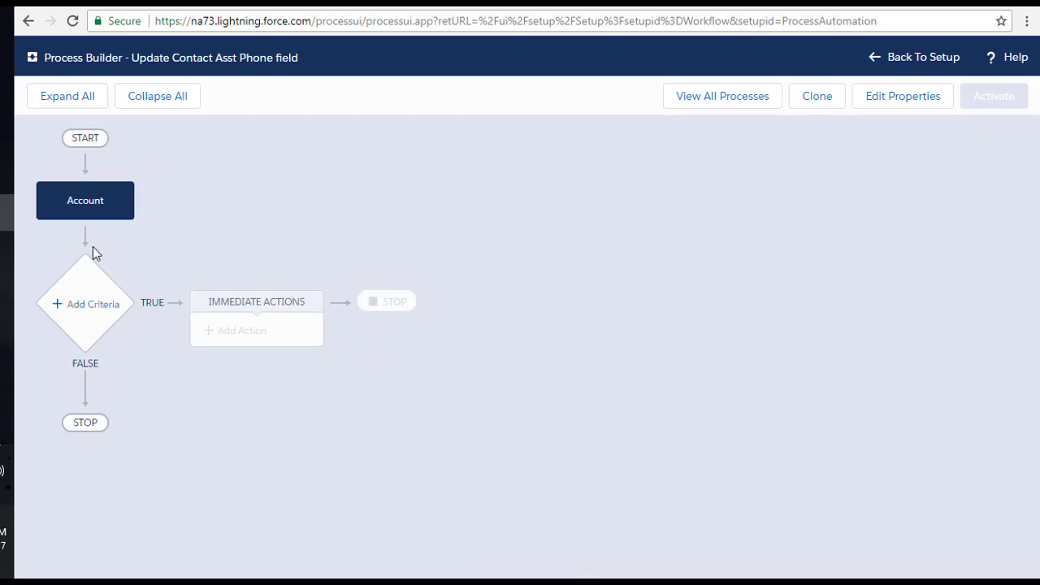
{"action": "left_click", "coordinate": [105, 206]}
{"action": "key", "text": "alt+Tab"}
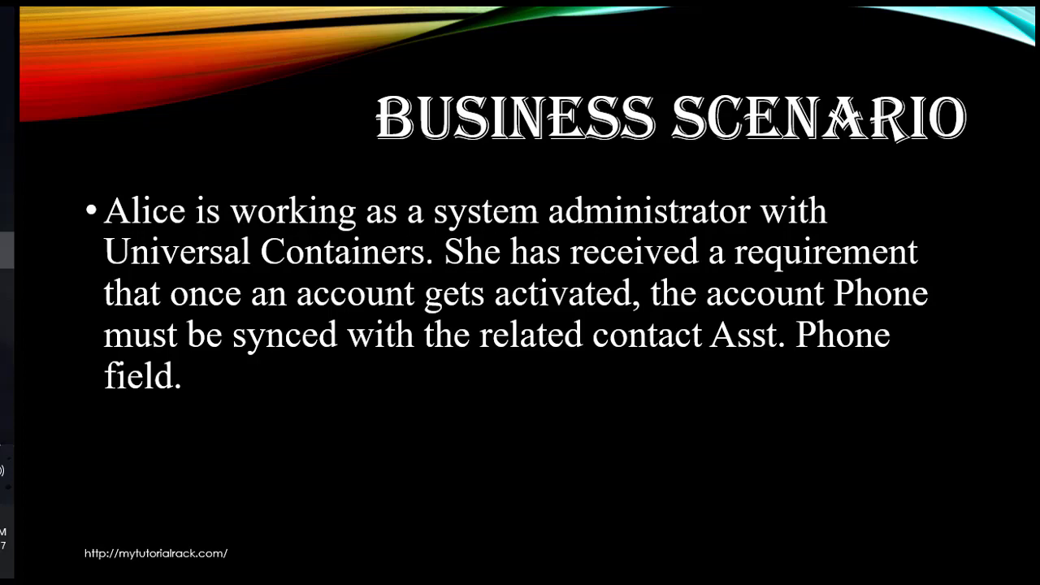
Return from the Business Scenario slide to the process in Chrome.
{"action": "left_click", "coordinate": [7, 211]}
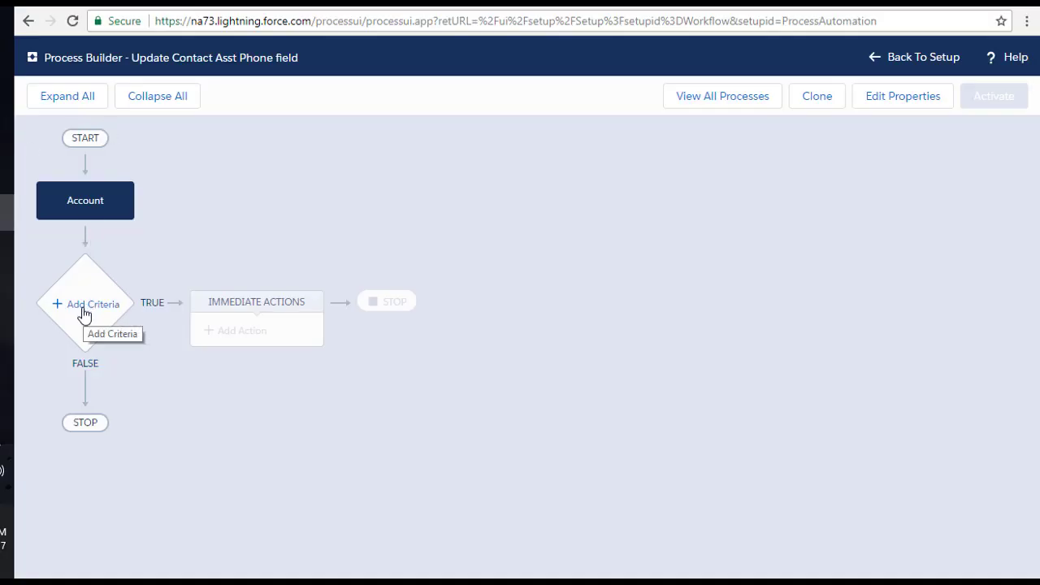
Add a criteria node named 'is account active?'.
{"action": "left_click", "coordinate": [84, 312]}
{"action": "left_click", "coordinate": [417, 216]}
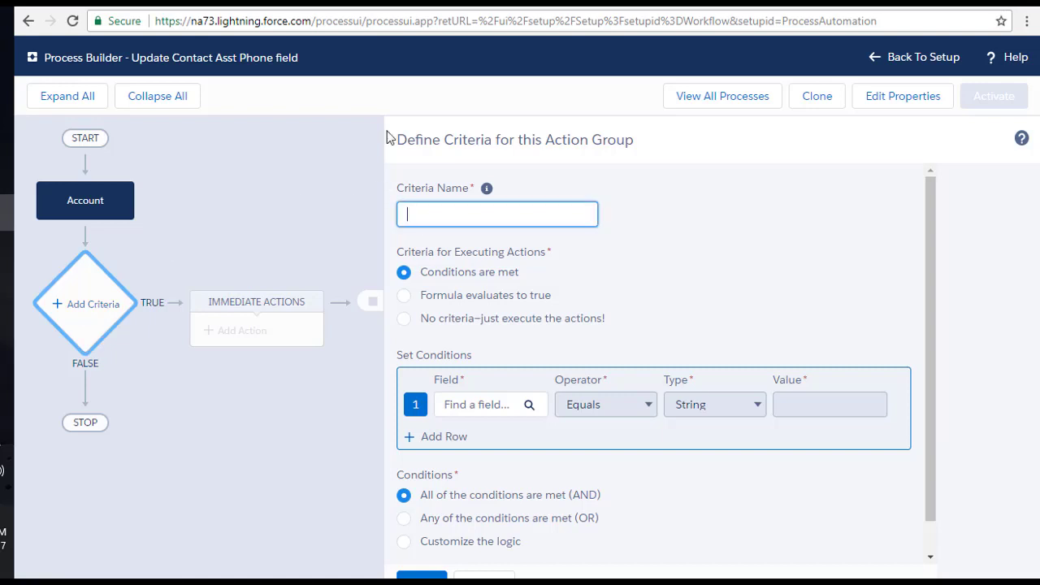
{"action": "type", "text": "is account active?"}
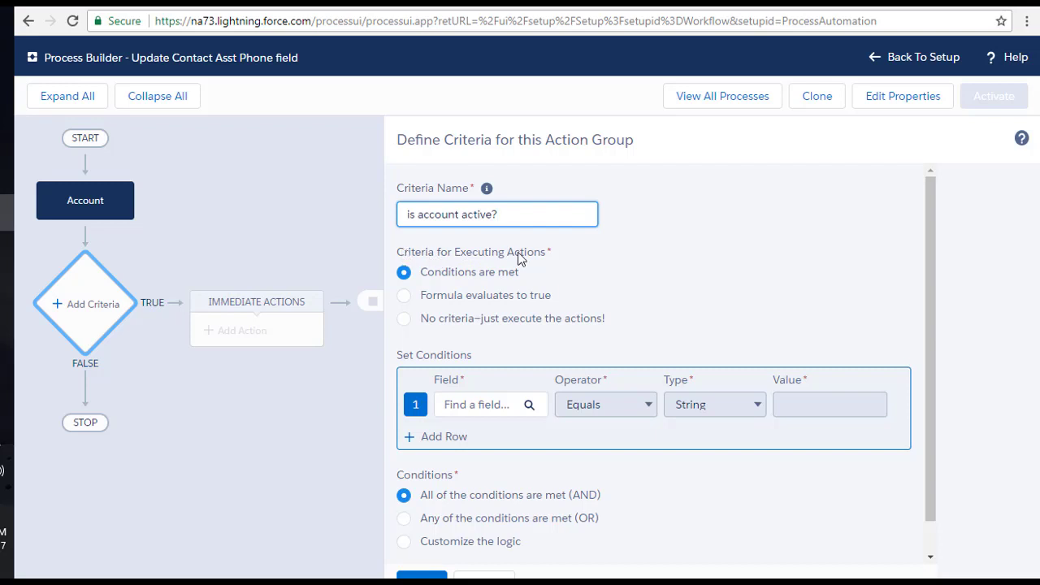
{"action": "left_click_drag", "start_coordinate": [525, 278], "coordinate": [423, 278]}
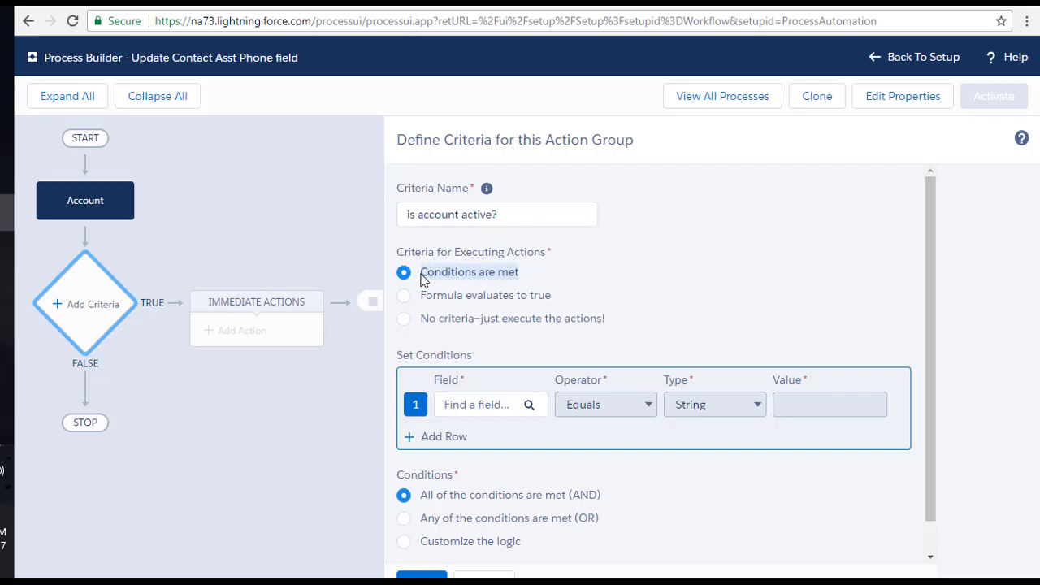
Require Account Active equals Yes as the first condition and add a second row.
{"action": "left_click", "coordinate": [491, 411]}
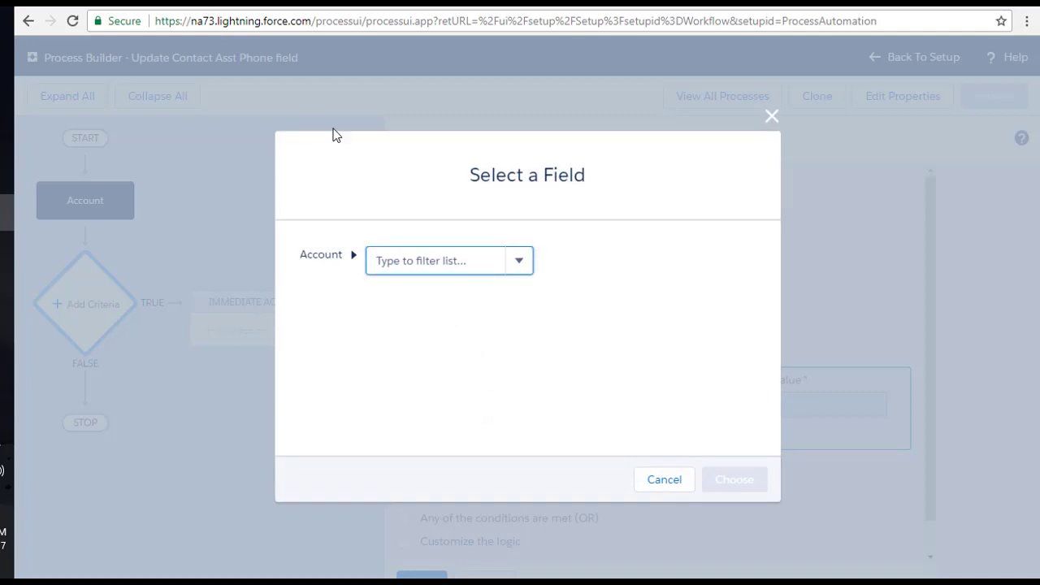
{"action": "left_click", "coordinate": [420, 267]}
{"action": "type", "text": "act"}
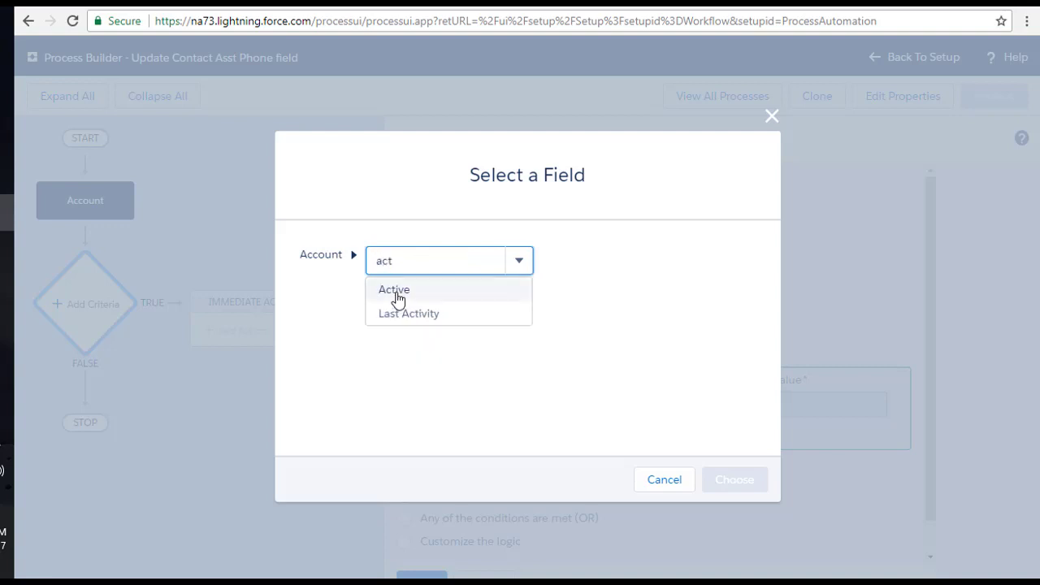
{"action": "left_click", "coordinate": [397, 292]}
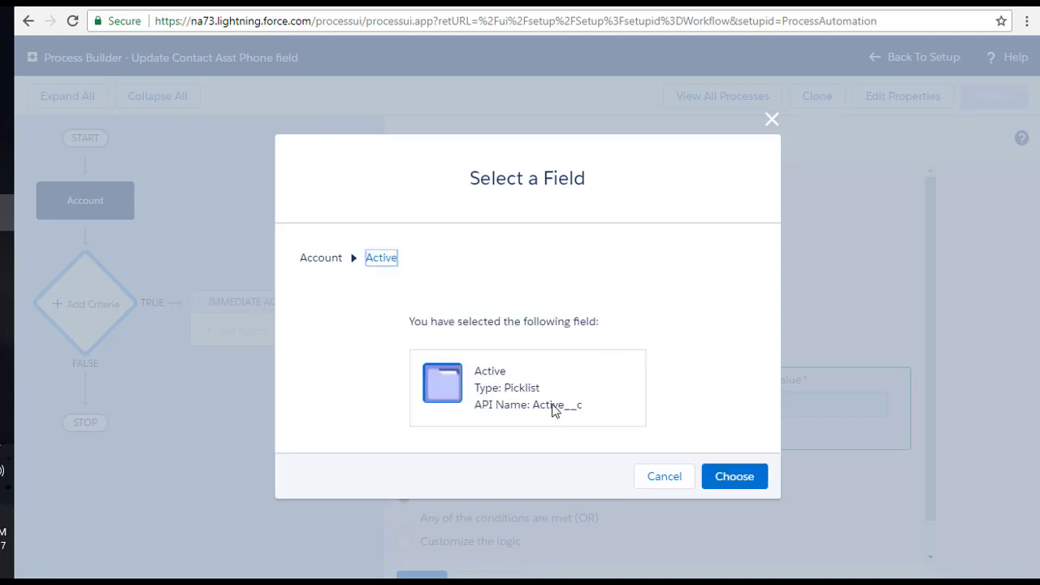
{"action": "left_click", "coordinate": [735, 481]}
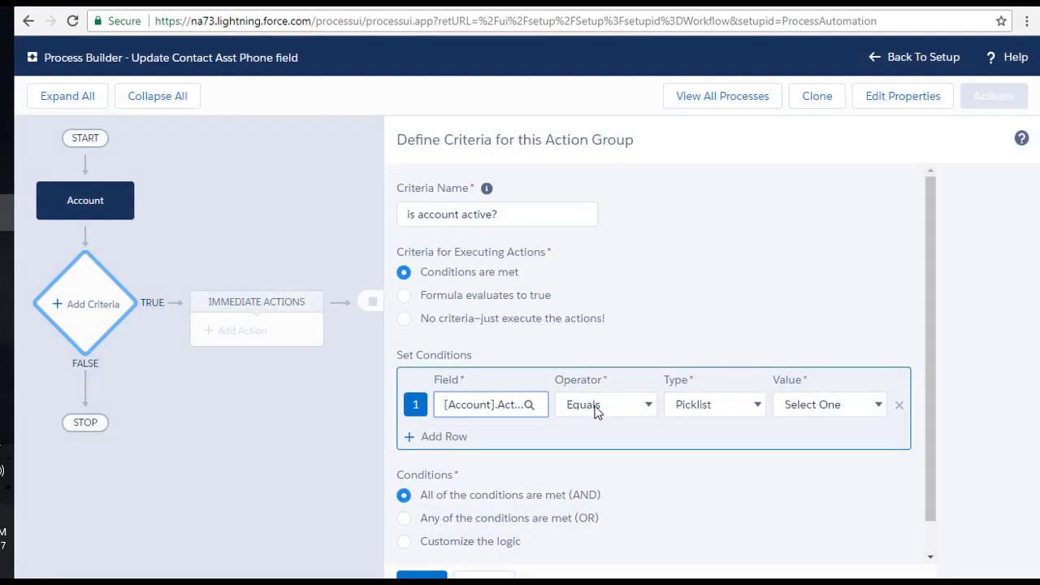
{"action": "left_click", "coordinate": [841, 404]}
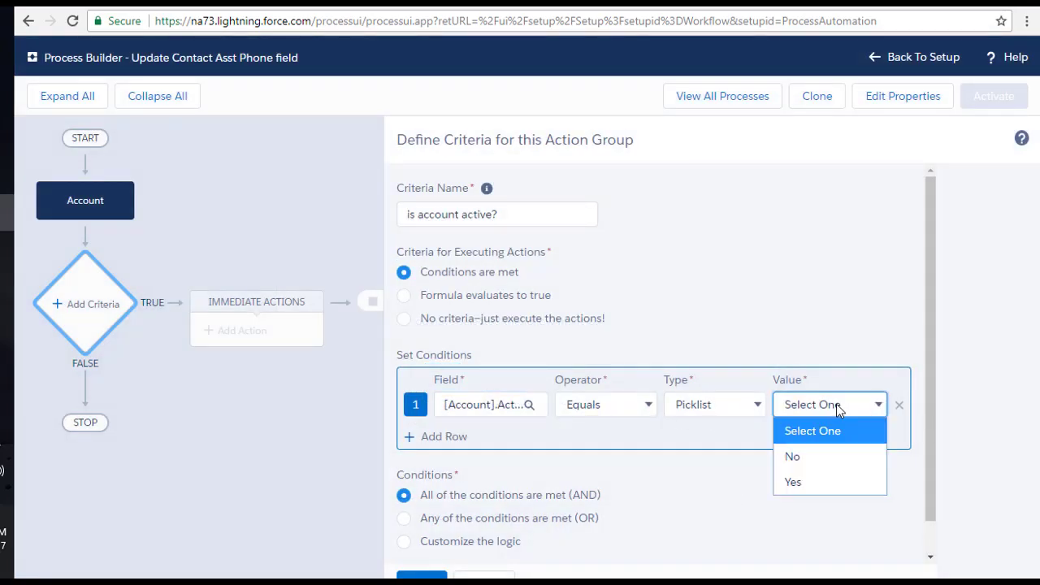
{"action": "left_click", "coordinate": [805, 482]}
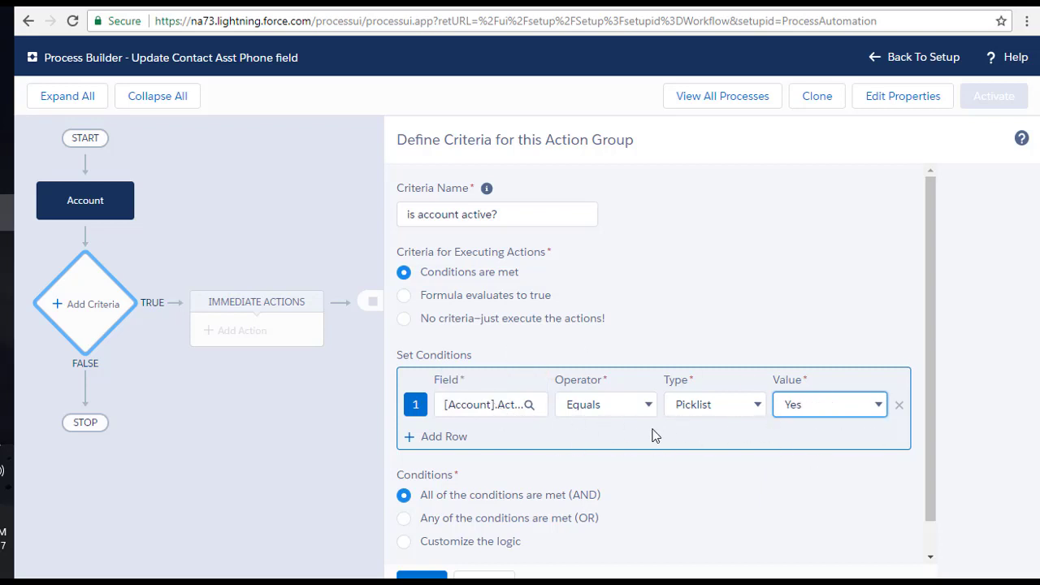
{"action": "left_click", "coordinate": [447, 441]}
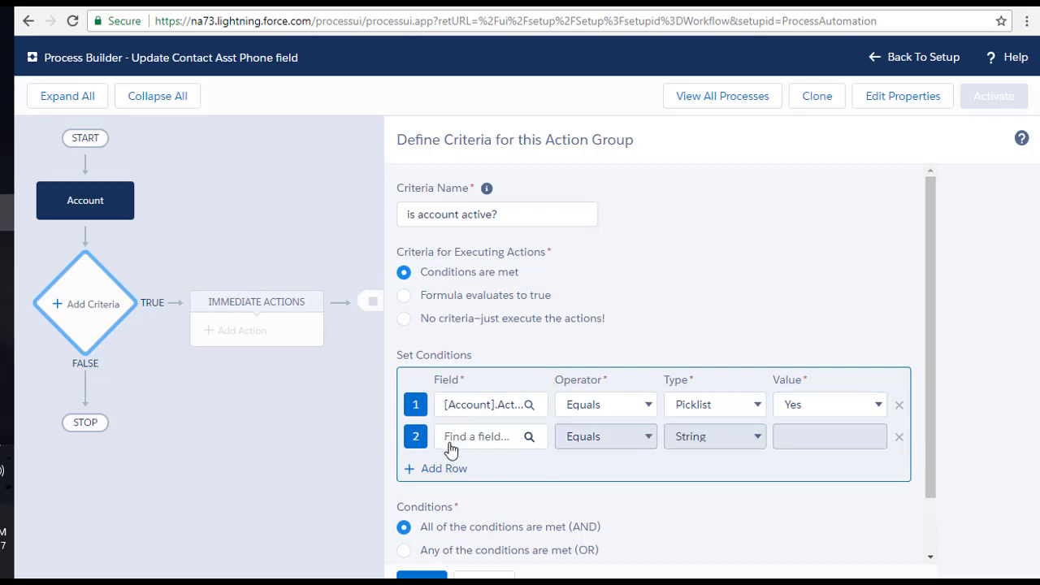
Set the second condition's field to Account Phone.
{"action": "left_click", "coordinate": [478, 439]}
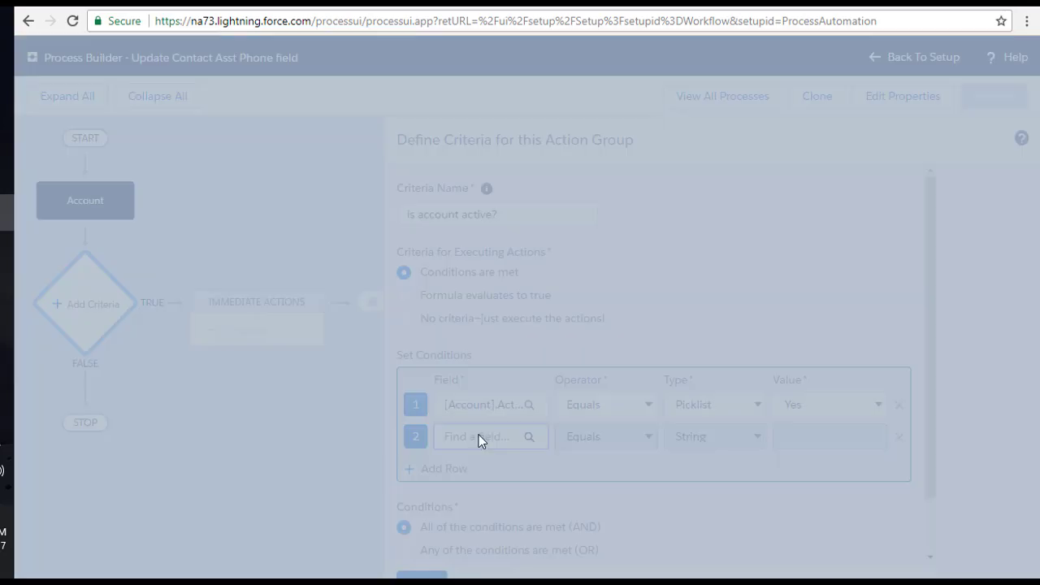
{"action": "left_click", "coordinate": [484, 265]}
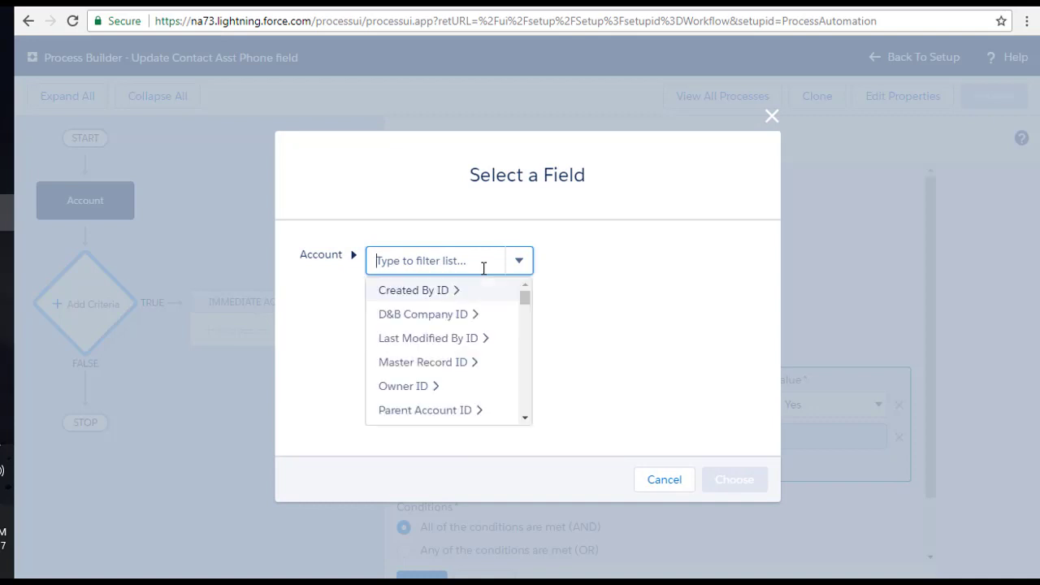
{"action": "type", "text": "phon"}
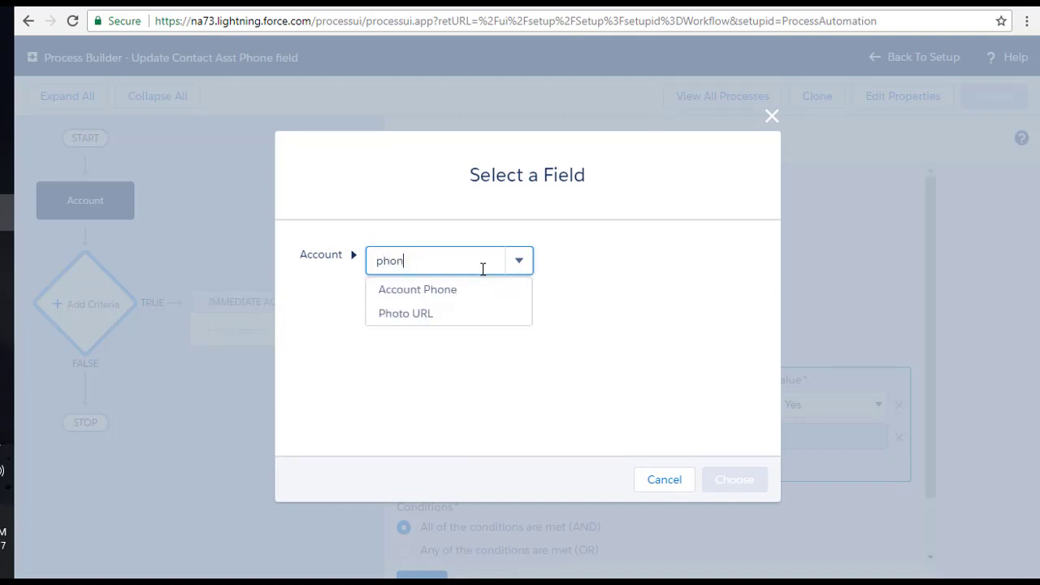
{"action": "left_click", "coordinate": [418, 295]}
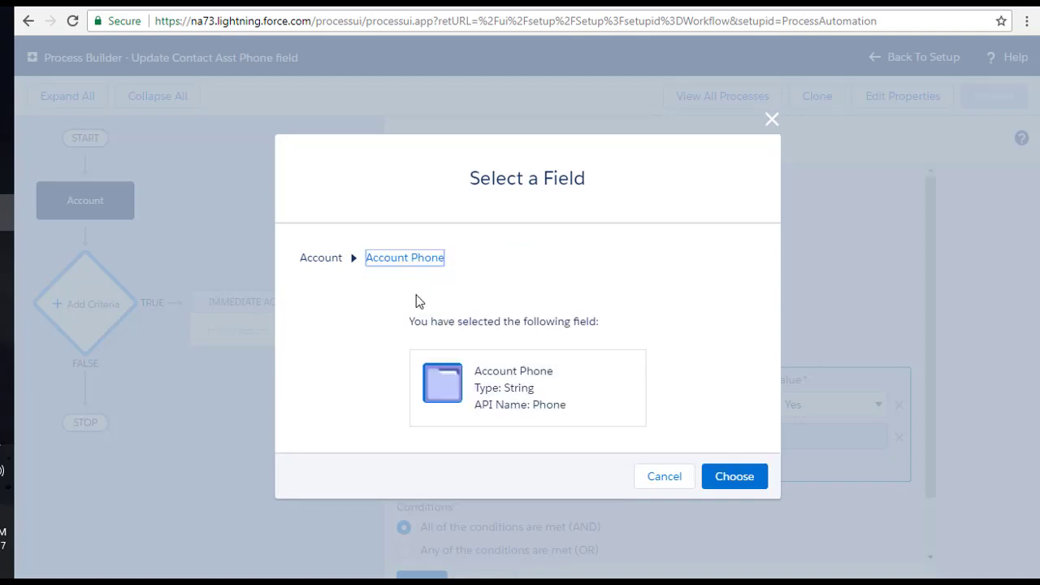
{"action": "left_click", "coordinate": [717, 484]}
Make the second condition 'Is changed' equals True, then save the criteria.
{"action": "left_click", "coordinate": [619, 440]}
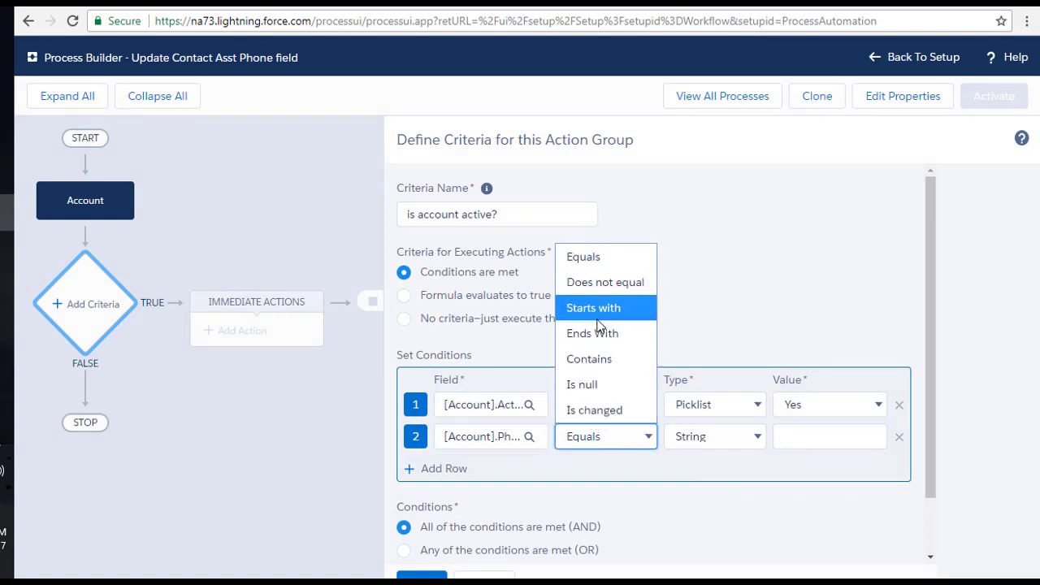
{"action": "left_click", "coordinate": [581, 415]}
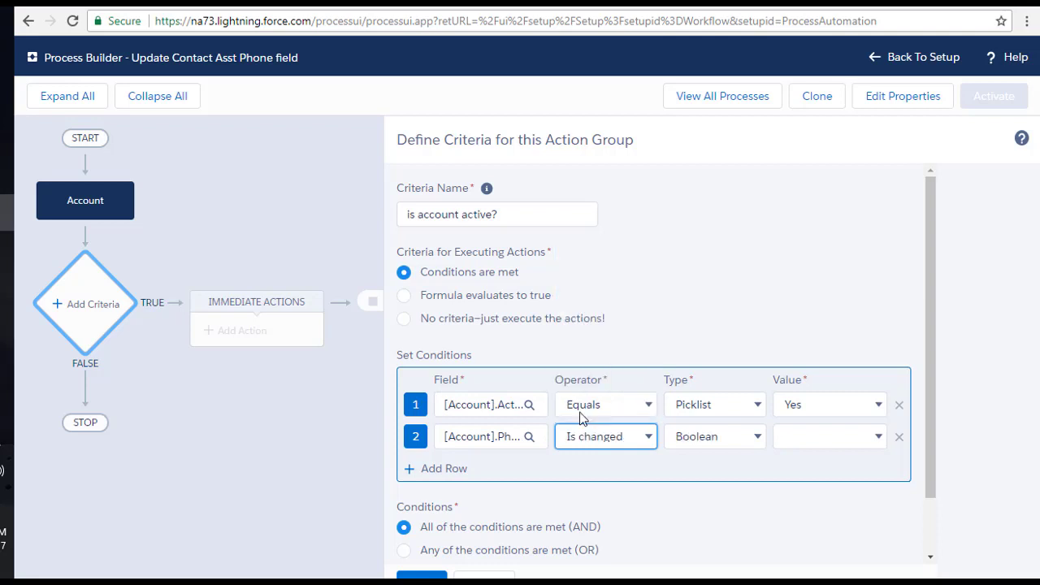
{"action": "left_click", "coordinate": [815, 444]}
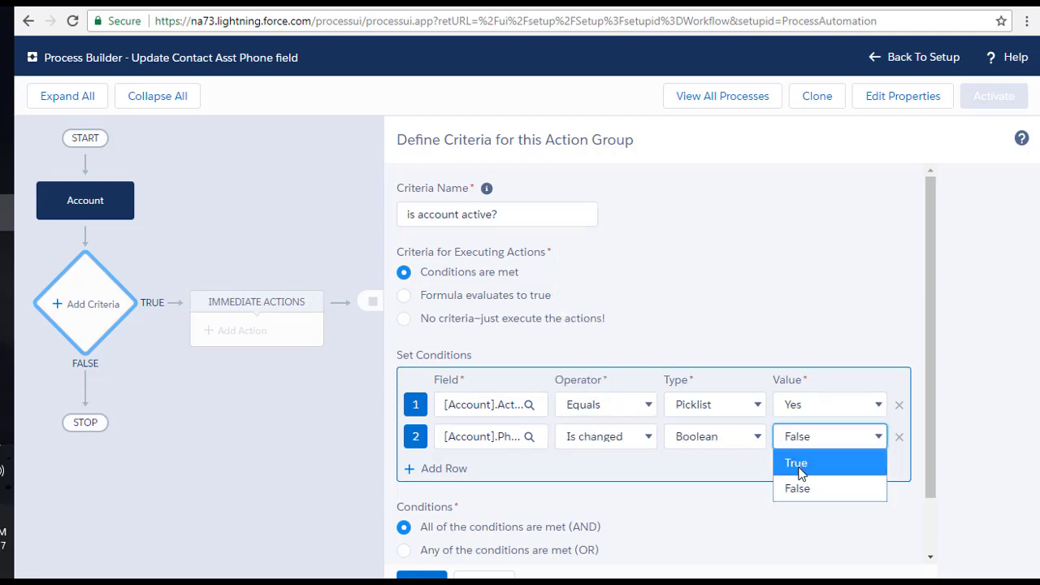
{"action": "left_click", "coordinate": [800, 471]}
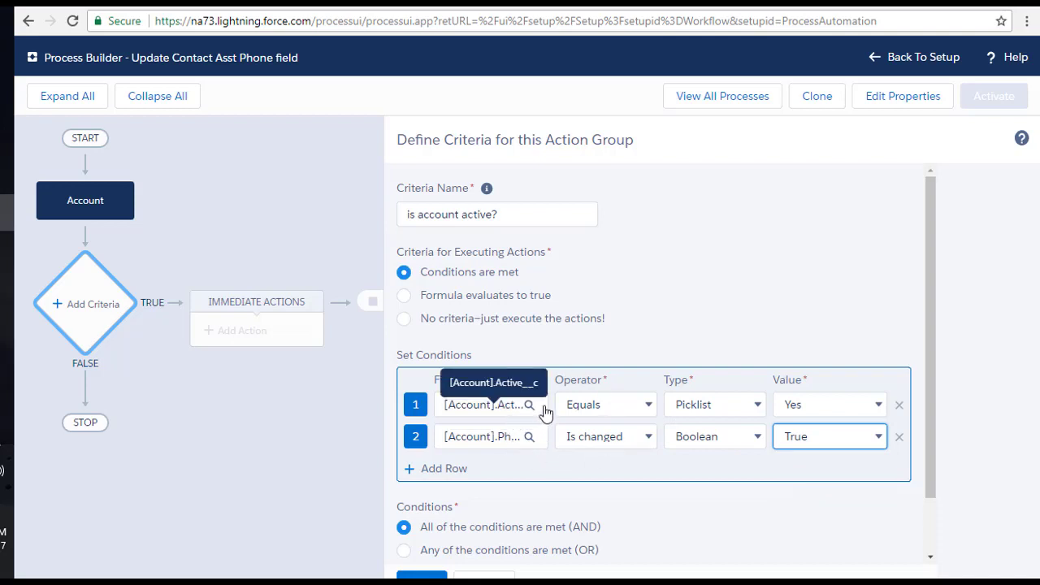
{"action": "scroll", "coordinate": [590, 467], "scroll_direction": "down", "scroll_amount": 1}
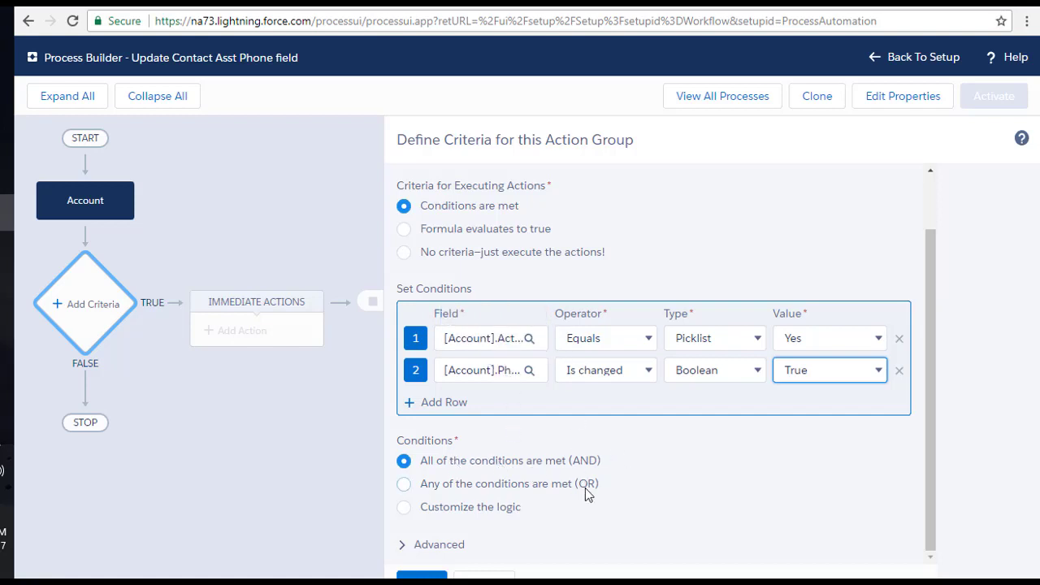
{"action": "left_click_drag", "start_coordinate": [573, 462], "coordinate": [594, 483]}
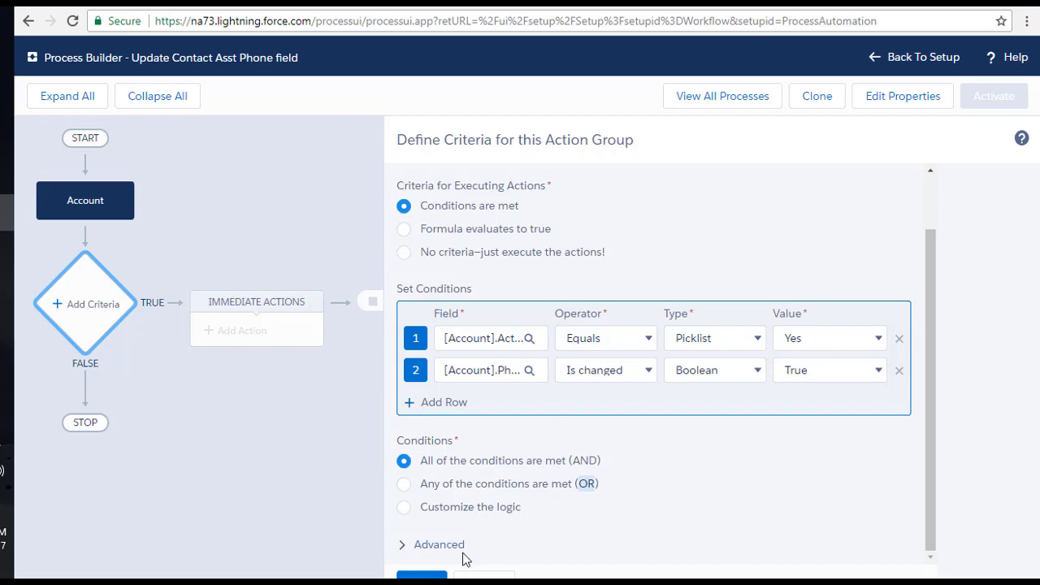
{"action": "left_click", "coordinate": [403, 552]}
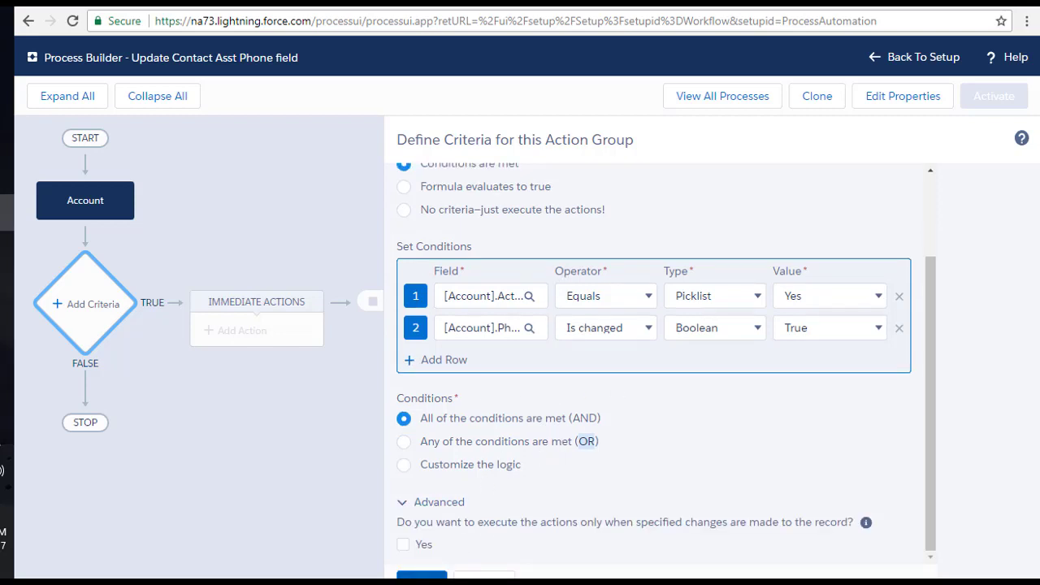
{"action": "left_click", "coordinate": [421, 575]}
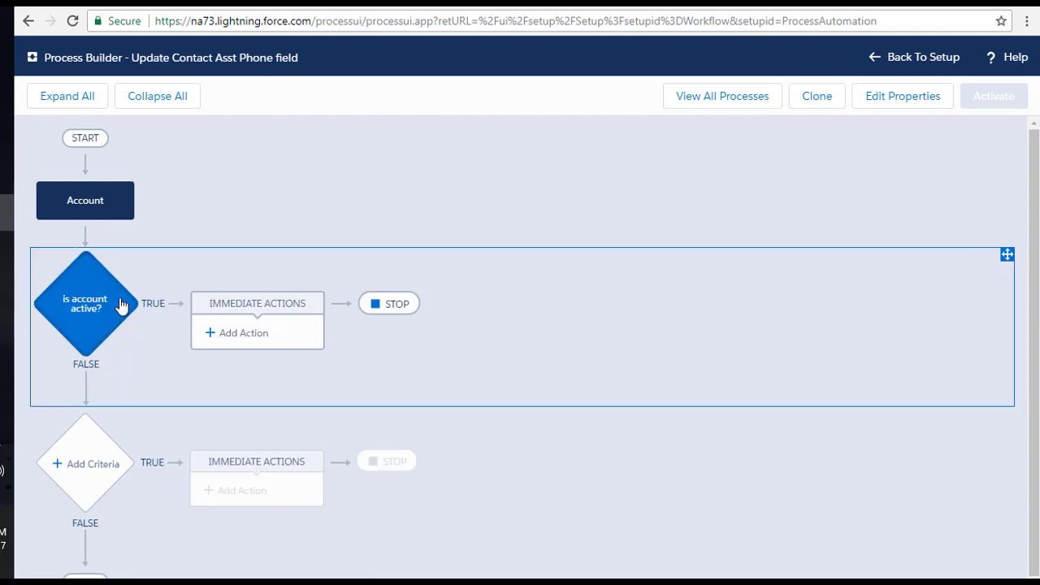
Add an Update Records action to the TRUE branch.
{"action": "left_click", "coordinate": [243, 333]}
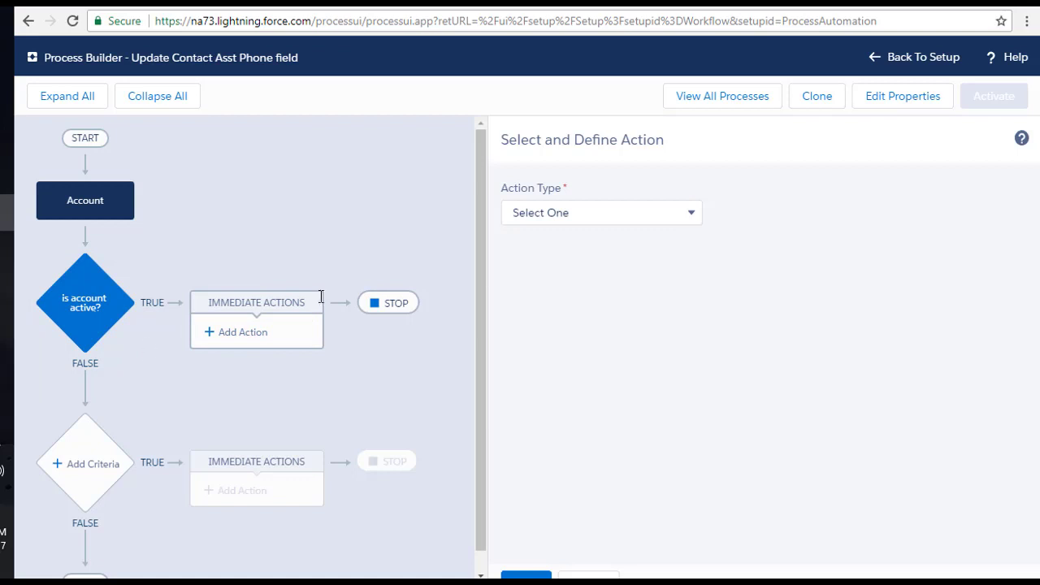
{"action": "left_click", "coordinate": [555, 214]}
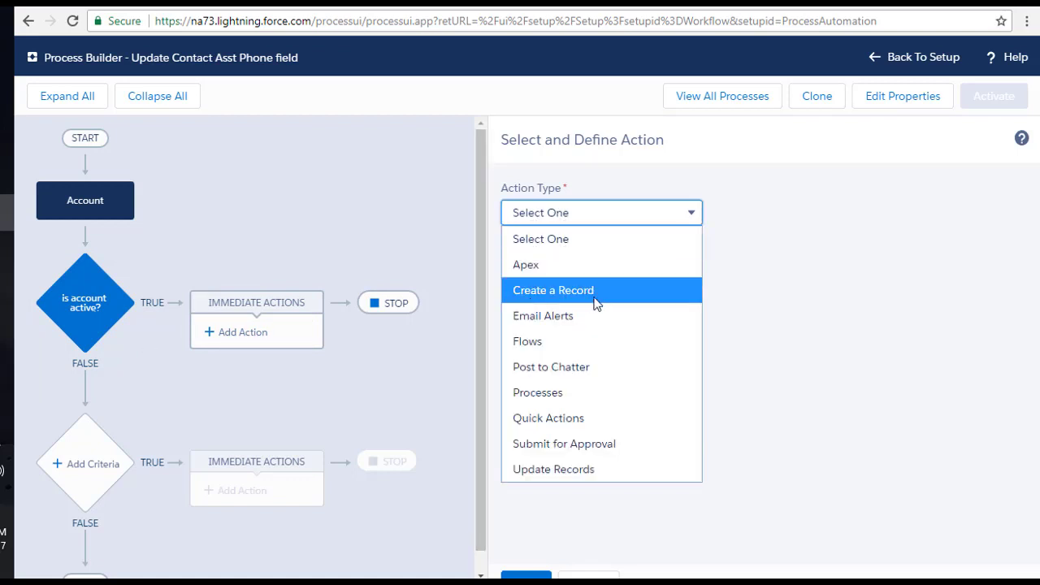
{"action": "left_click", "coordinate": [568, 477]}
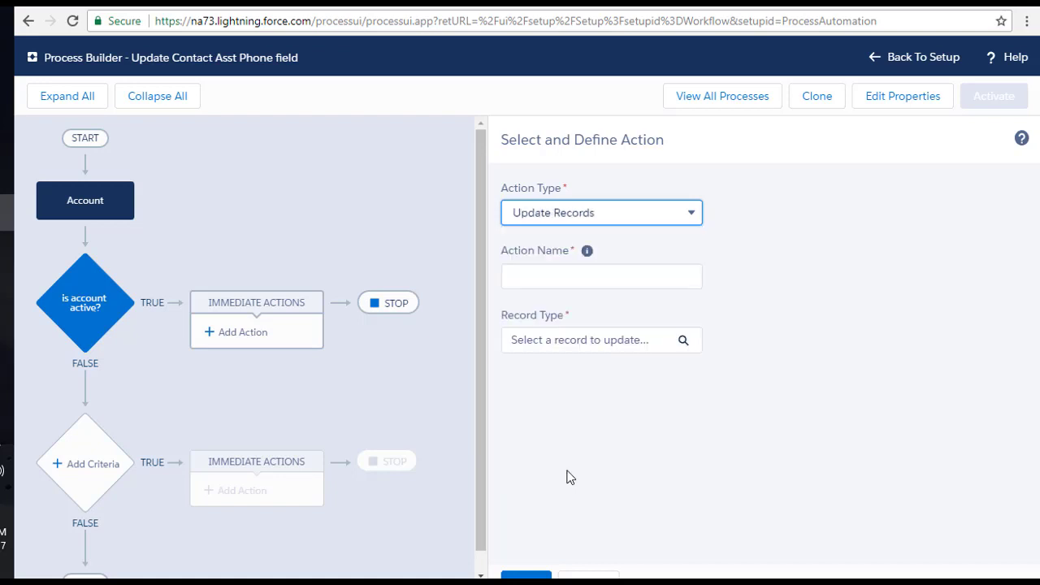
Name the action 'Update Asst Phone field on contact record'.
{"action": "left_click", "coordinate": [542, 271]}
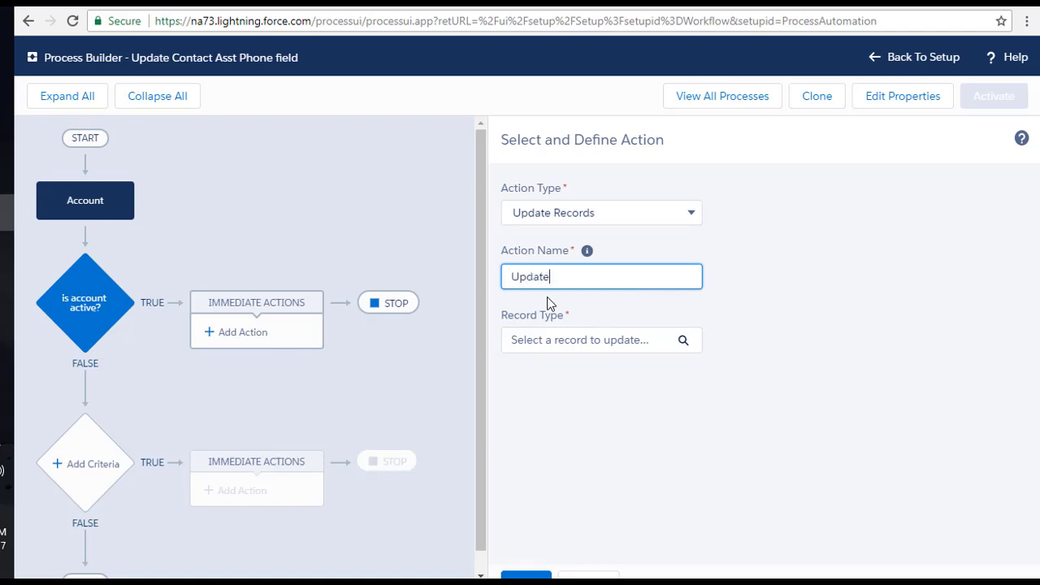
{"action": "type", "text": "Update Asst Phone field"}
{"action": "key", "text": "BackSpace"}
{"action": "key", "text": "BackSpace"}
{"action": "type", "text": "ld on contac"}
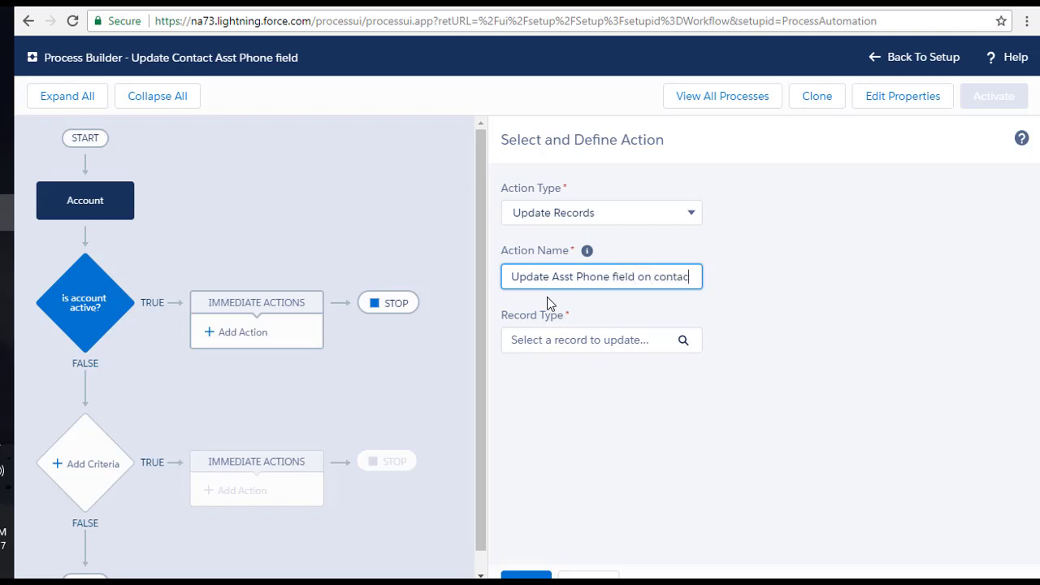
{"action": "type", "text": "t record"}
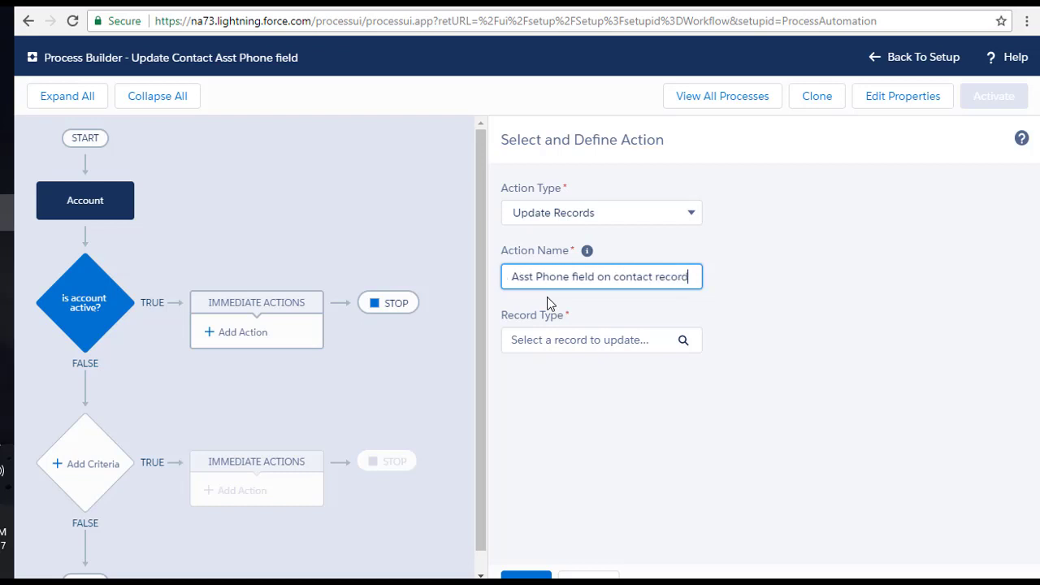
{"action": "left_click", "coordinate": [578, 350]}
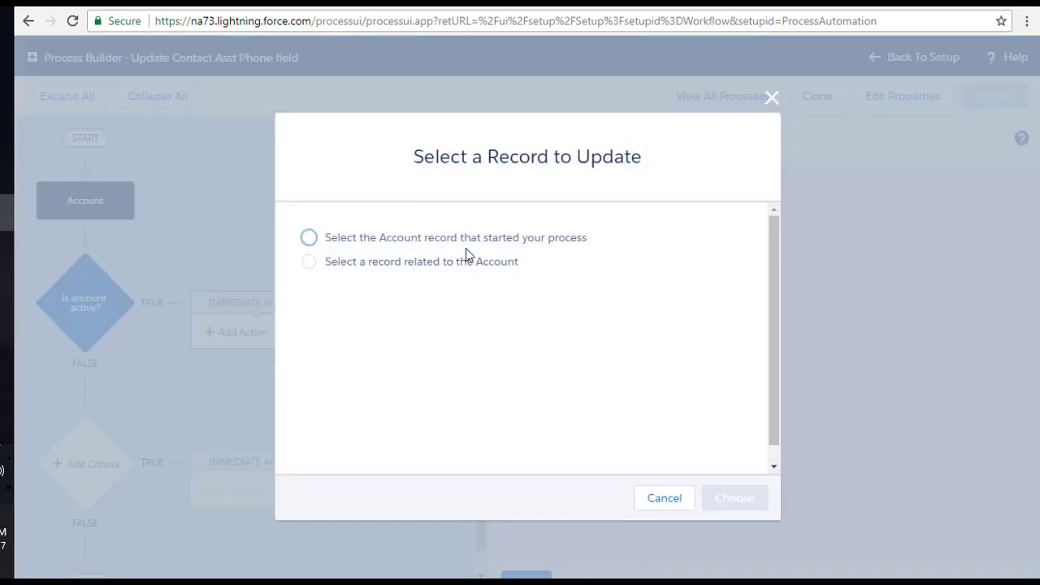
Choose the Account's related Contacts ([Account].Contacts) as the records to update.
{"action": "left_click", "coordinate": [375, 269]}
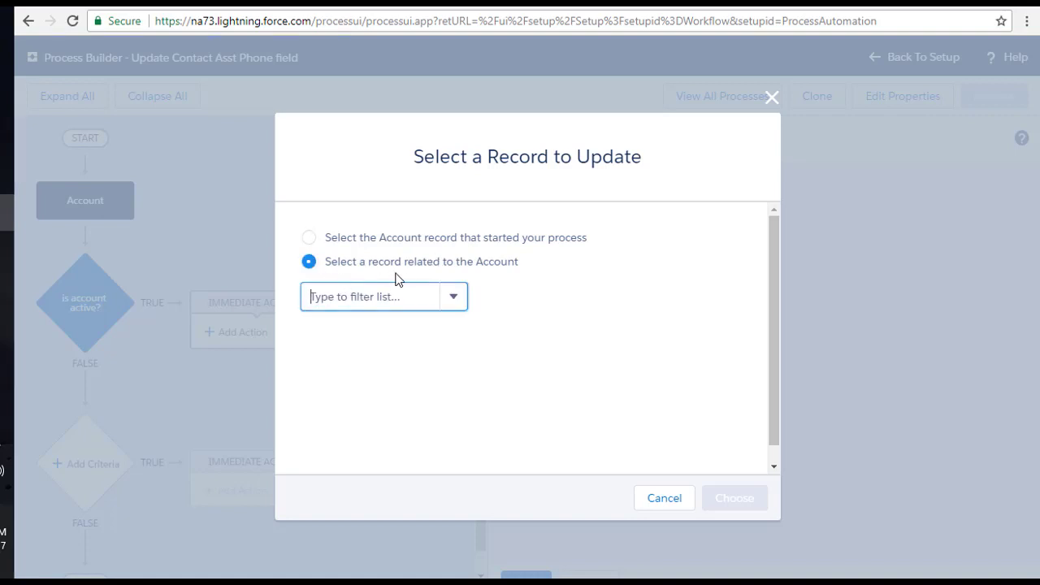
{"action": "left_click", "coordinate": [396, 302]}
{"action": "type", "text": "c"}
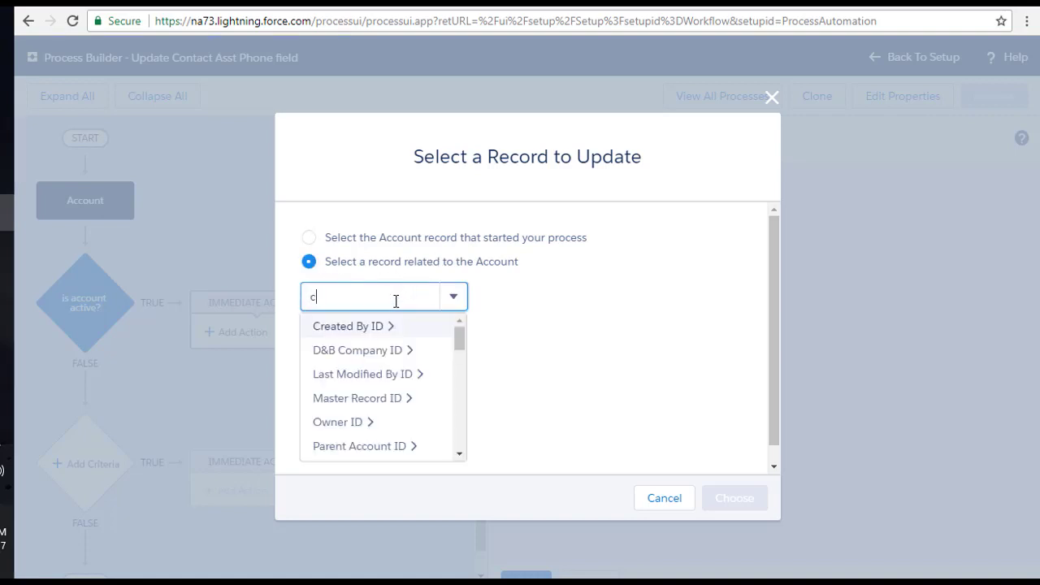
{"action": "type", "text": "o"}
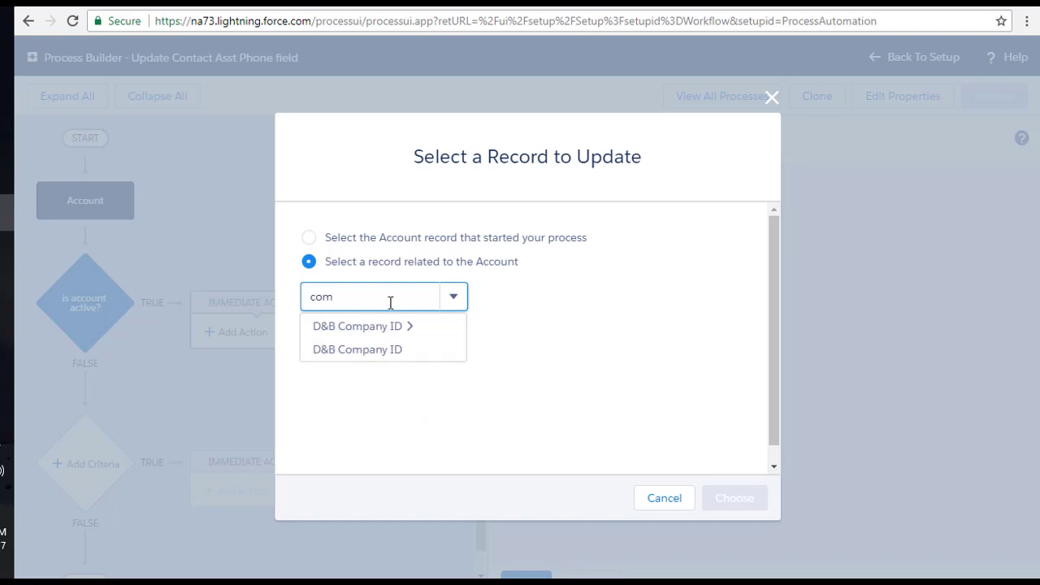
{"action": "type", "text": "nt"}
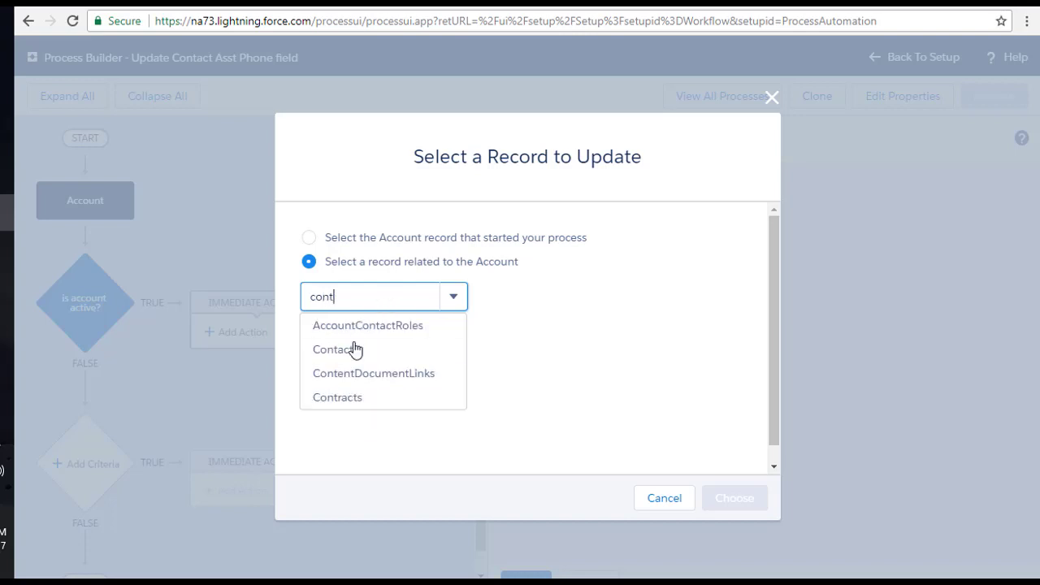
{"action": "left_click", "coordinate": [344, 356]}
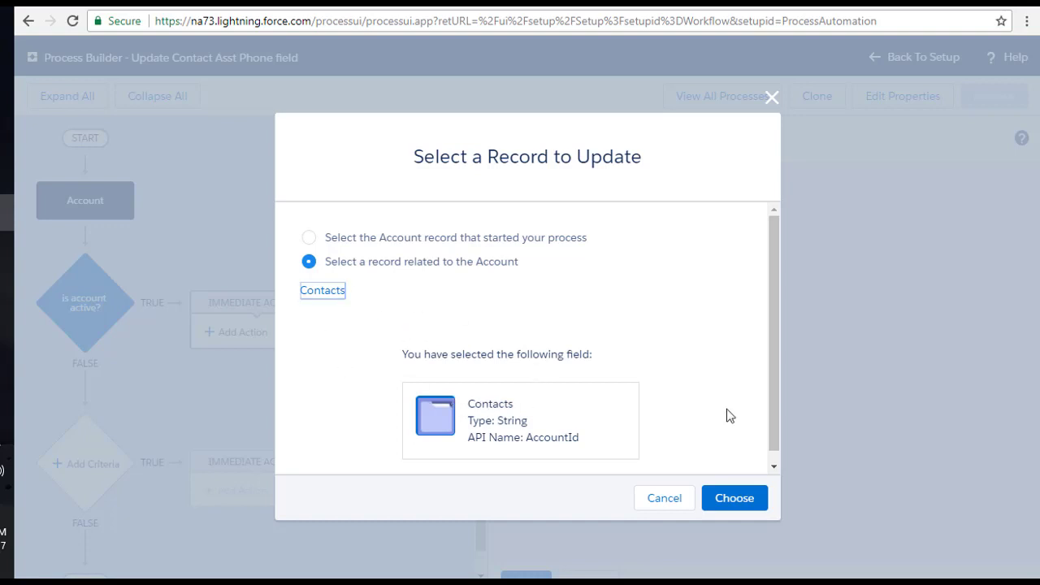
{"action": "left_click", "coordinate": [728, 503]}
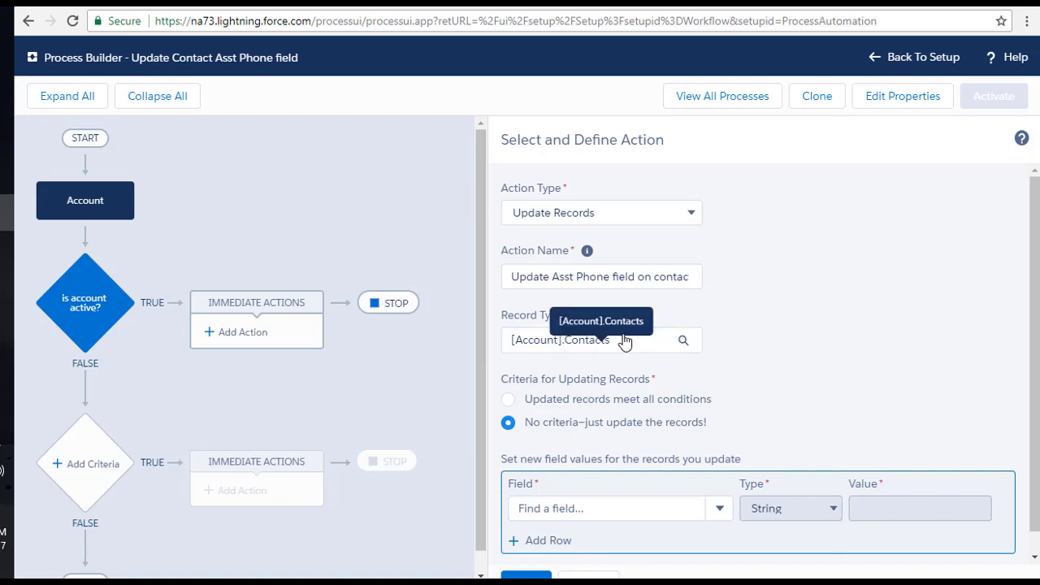
Set the field to update to Asst. Phone with a Reference value type.
{"action": "scroll", "coordinate": [725, 355], "scroll_direction": "down", "scroll_amount": 1}
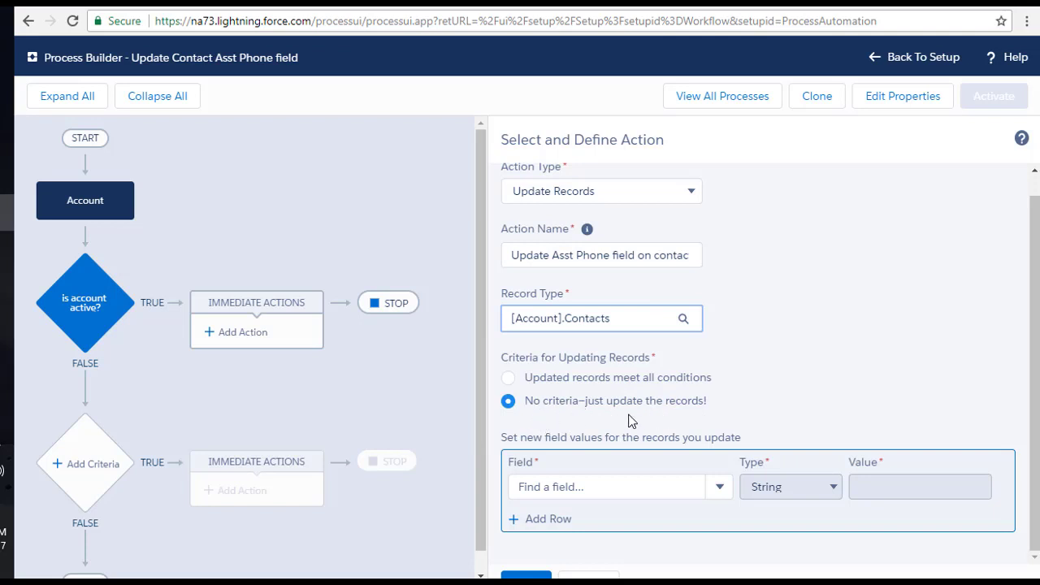
{"action": "right_click", "coordinate": [566, 483]}
{"action": "left_click", "coordinate": [541, 492]}
{"action": "type", "text": "ass"}
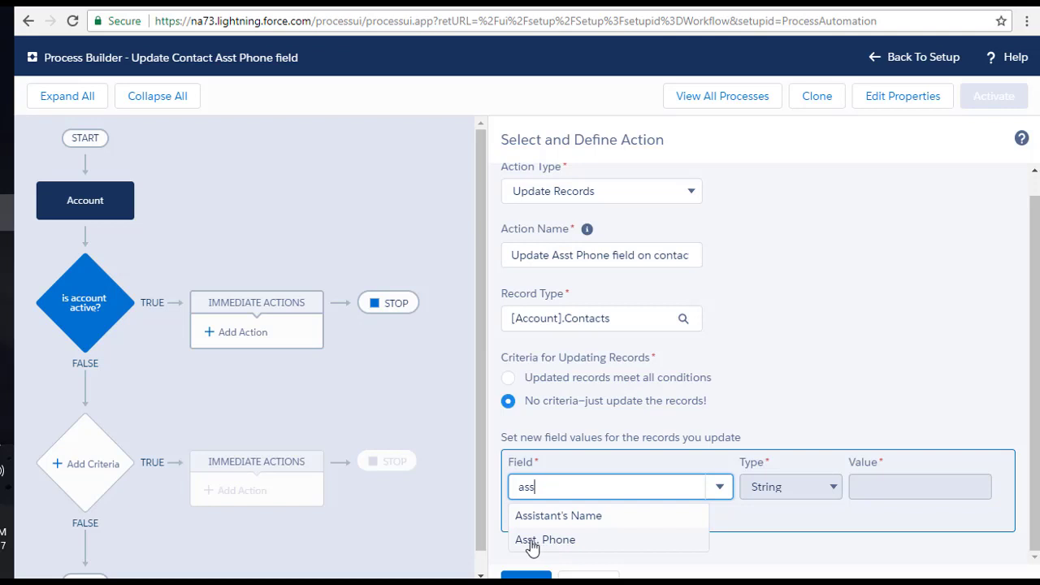
{"action": "left_click", "coordinate": [536, 539]}
{"action": "left_click_drag", "start_coordinate": [582, 490], "coordinate": [511, 499]}
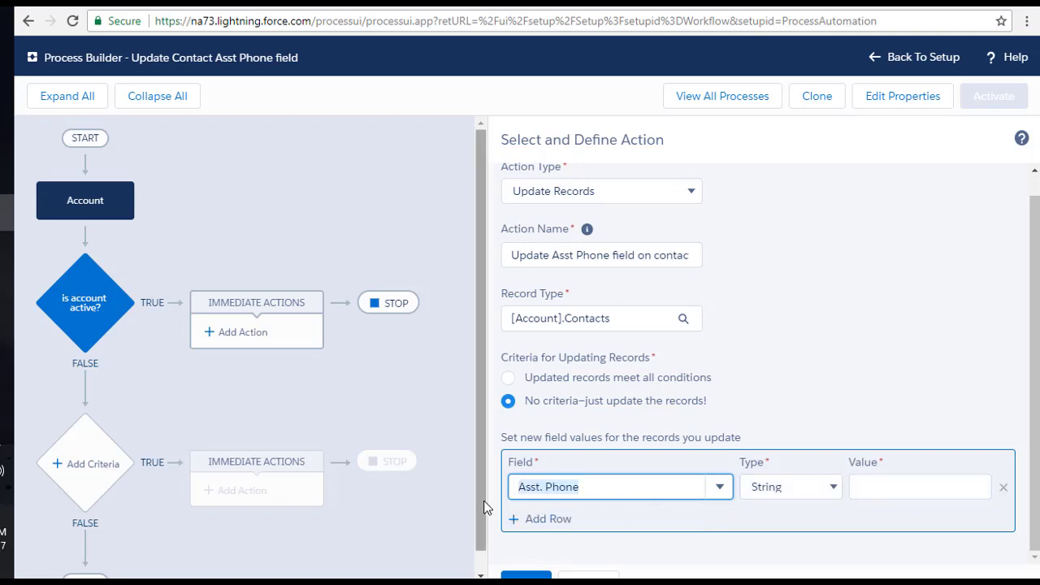
{"action": "left_click", "coordinate": [783, 487]}
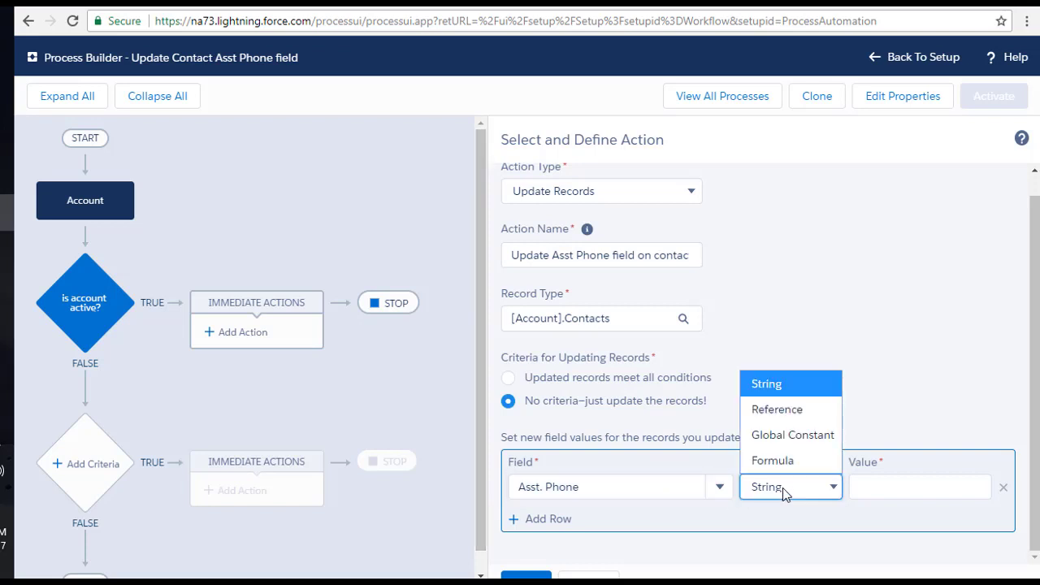
{"action": "left_click", "coordinate": [777, 411]}
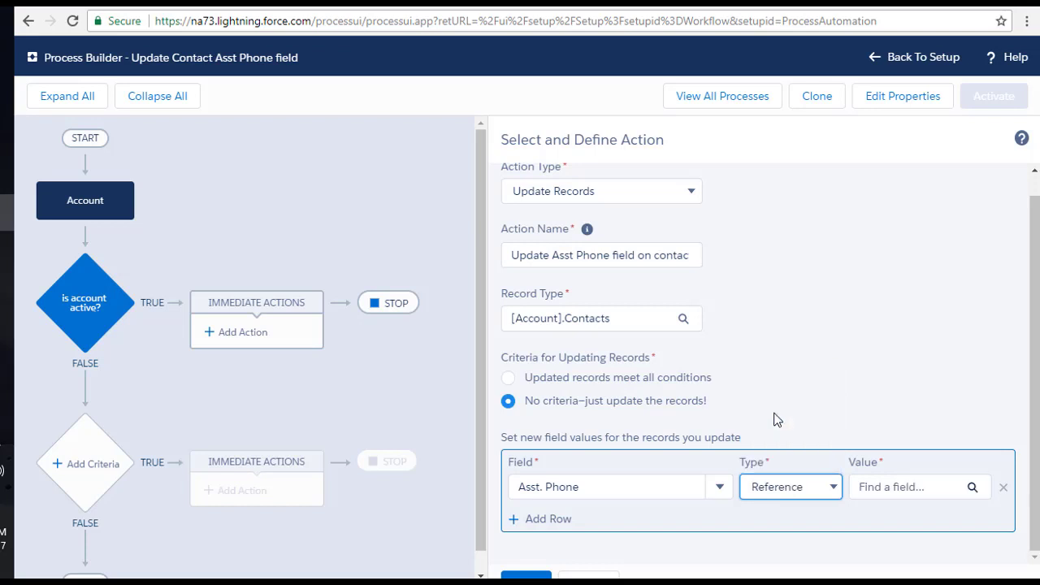
{"action": "left_click", "coordinate": [891, 489]}
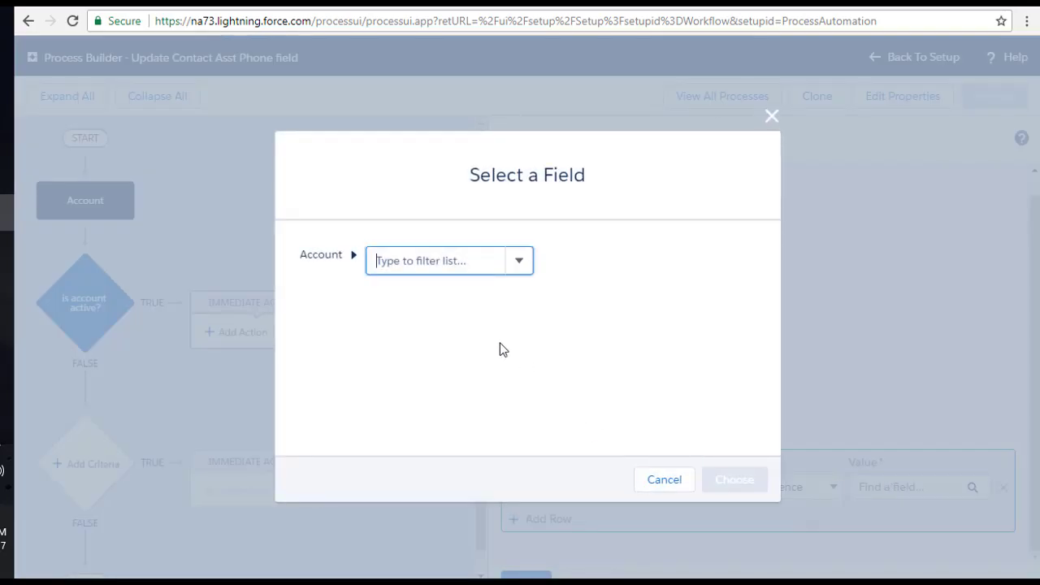
Reference Account Phone ([Account].Phone) as the Asst. Phone value.
{"action": "left_click", "coordinate": [432, 262]}
{"action": "type", "text": "p"}
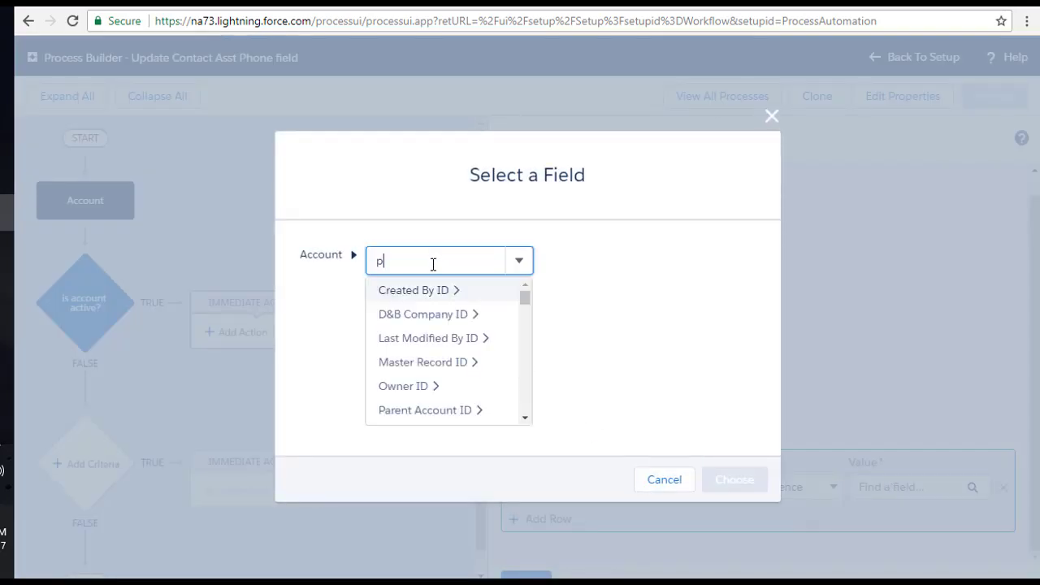
{"action": "type", "text": "hon"}
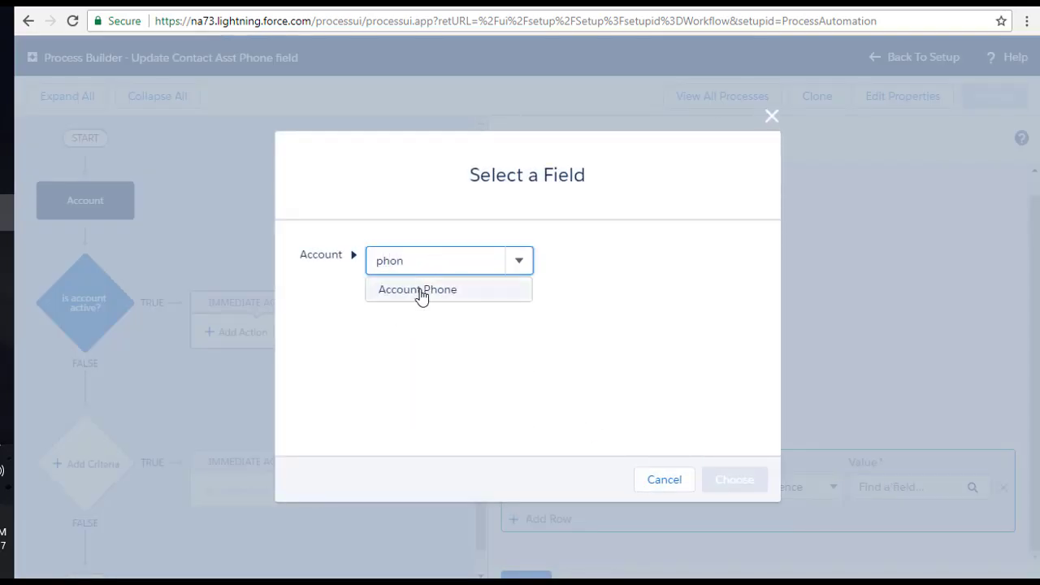
{"action": "left_click", "coordinate": [420, 295]}
{"action": "left_click", "coordinate": [730, 473]}
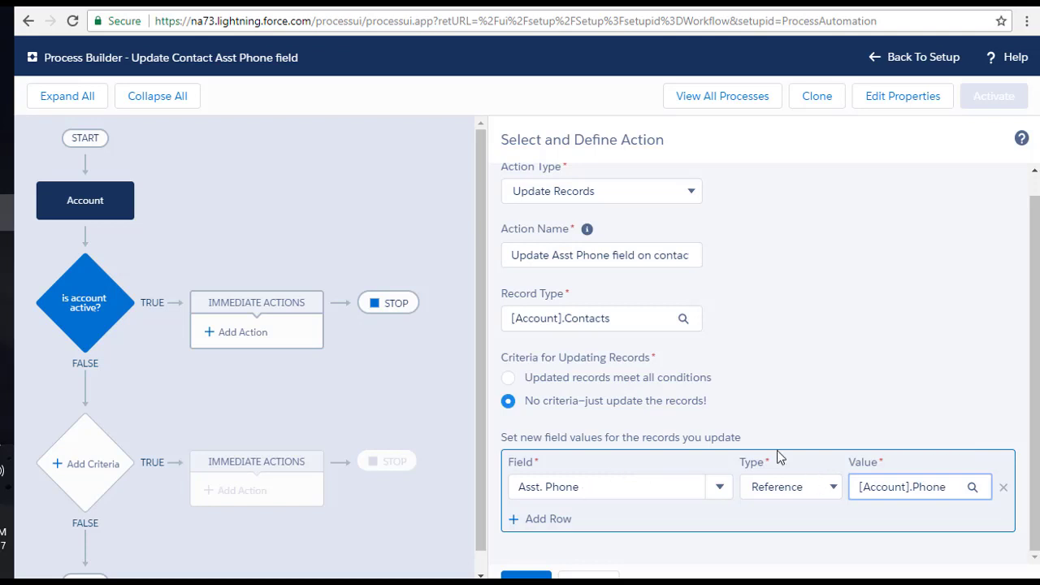
Save the Asst. Phone update action.
{"action": "left_click", "coordinate": [557, 491]}
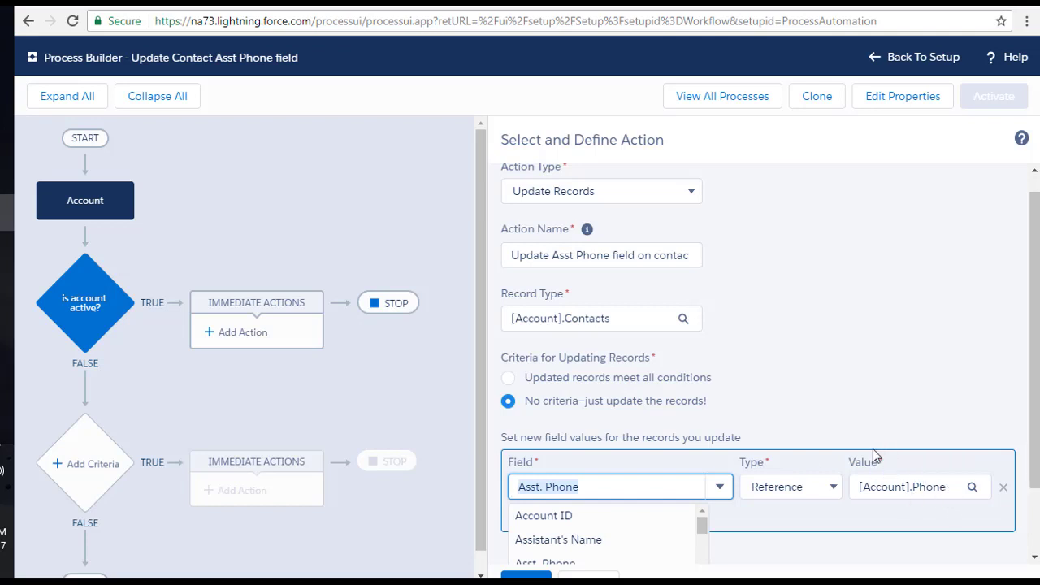
{"action": "left_click", "coordinate": [885, 518]}
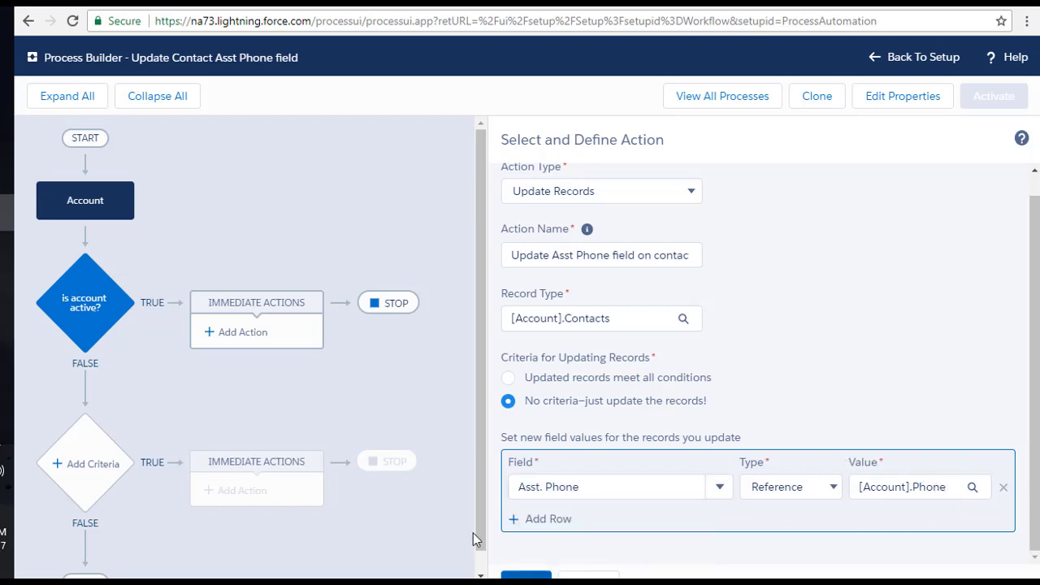
{"action": "left_click", "coordinate": [532, 575]}
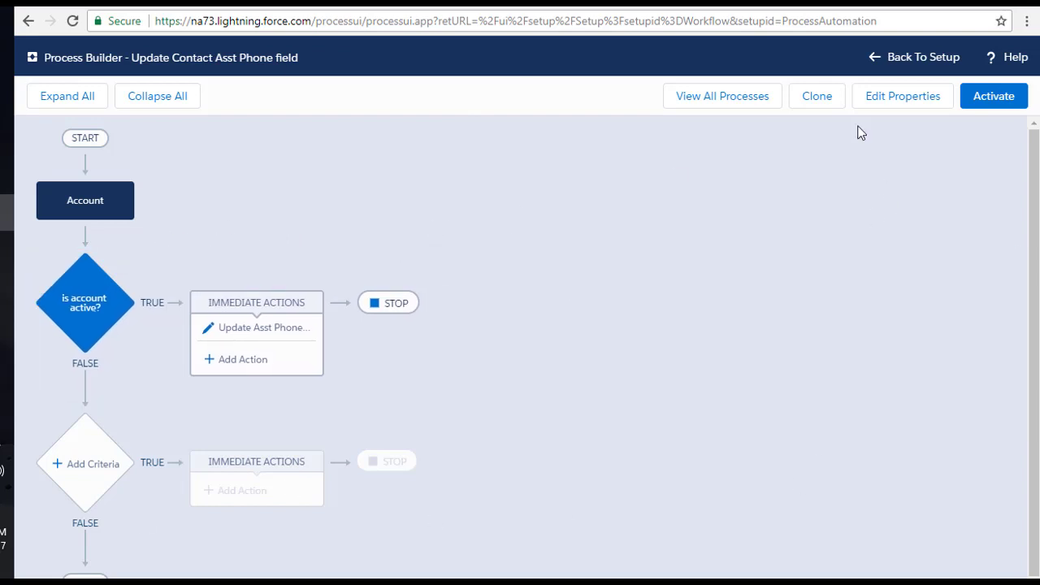
Review the Account start, 'is account active?' criteria and action, then save again.
{"action": "left_click", "coordinate": [88, 203]}
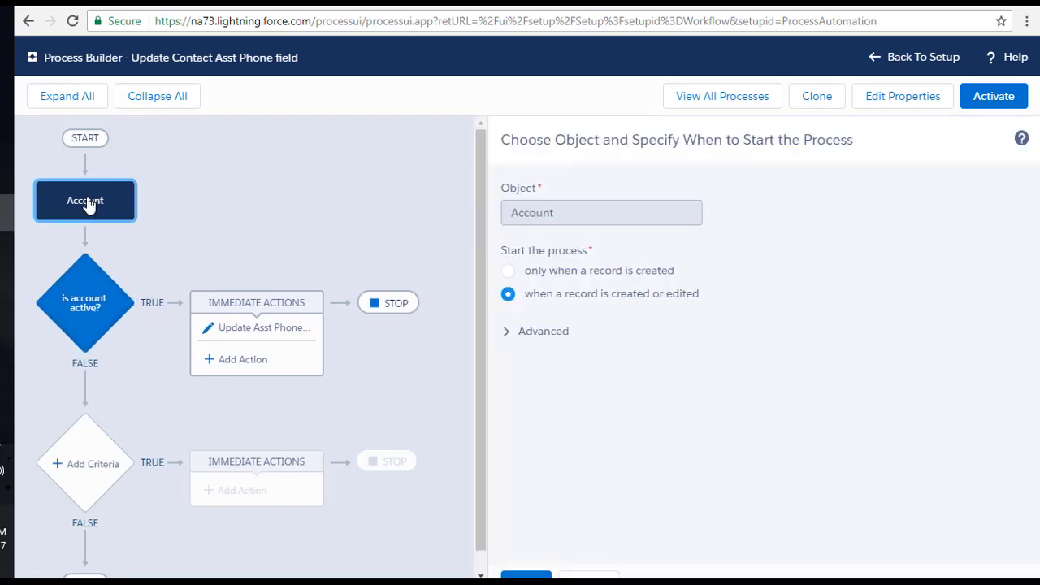
{"action": "left_click", "coordinate": [74, 321]}
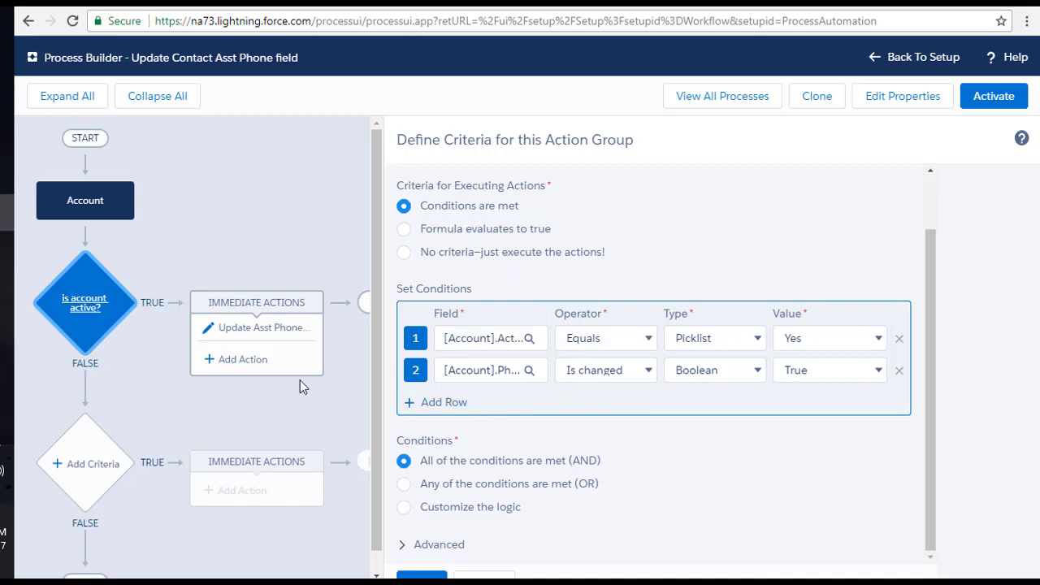
{"action": "left_click", "coordinate": [273, 329]}
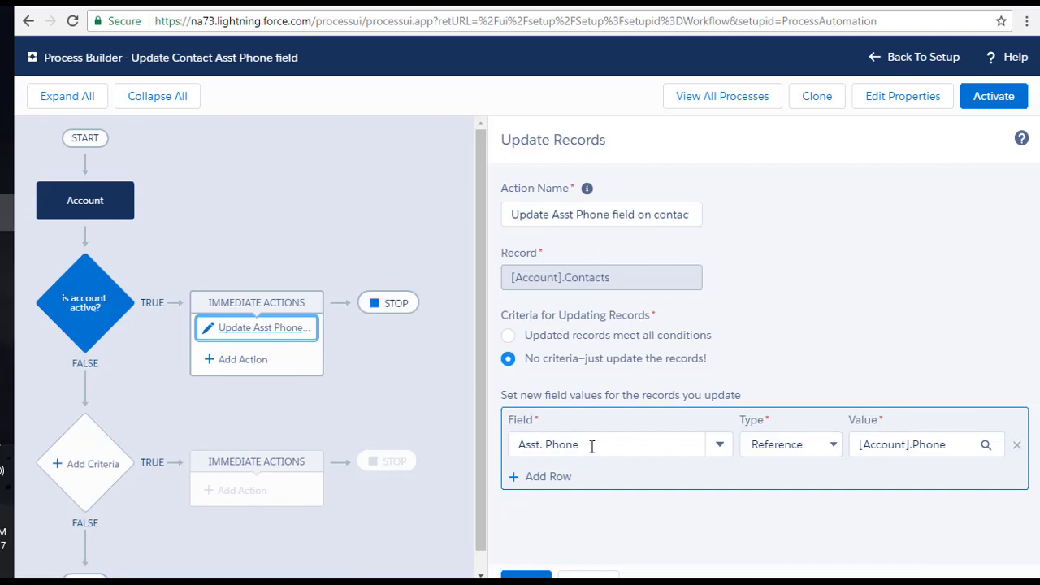
{"action": "left_click", "coordinate": [509, 446]}
{"action": "left_click", "coordinate": [756, 338]}
{"action": "left_click", "coordinate": [516, 577]}
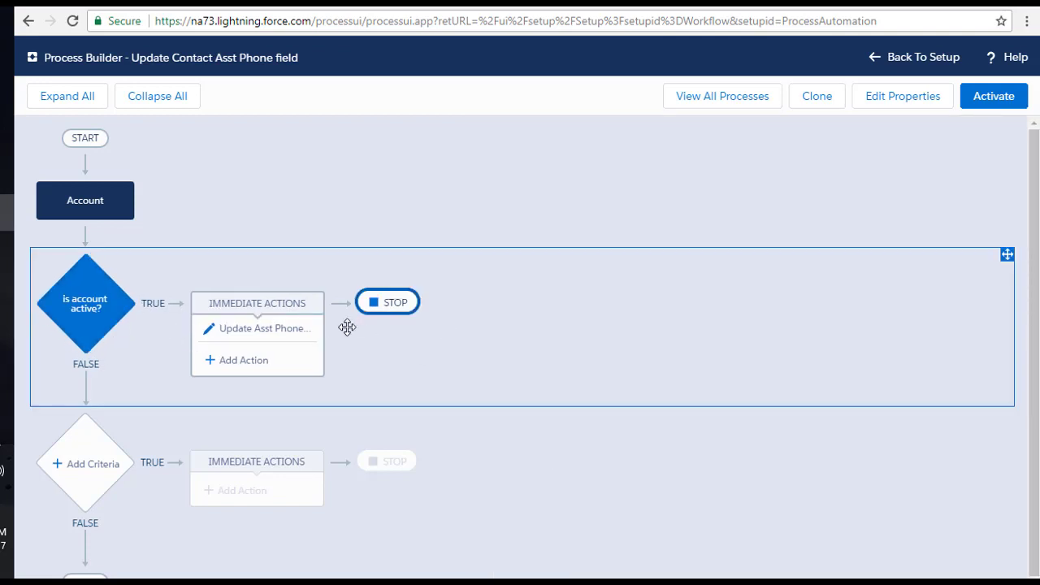
{"action": "left_click", "coordinate": [7, 249]}
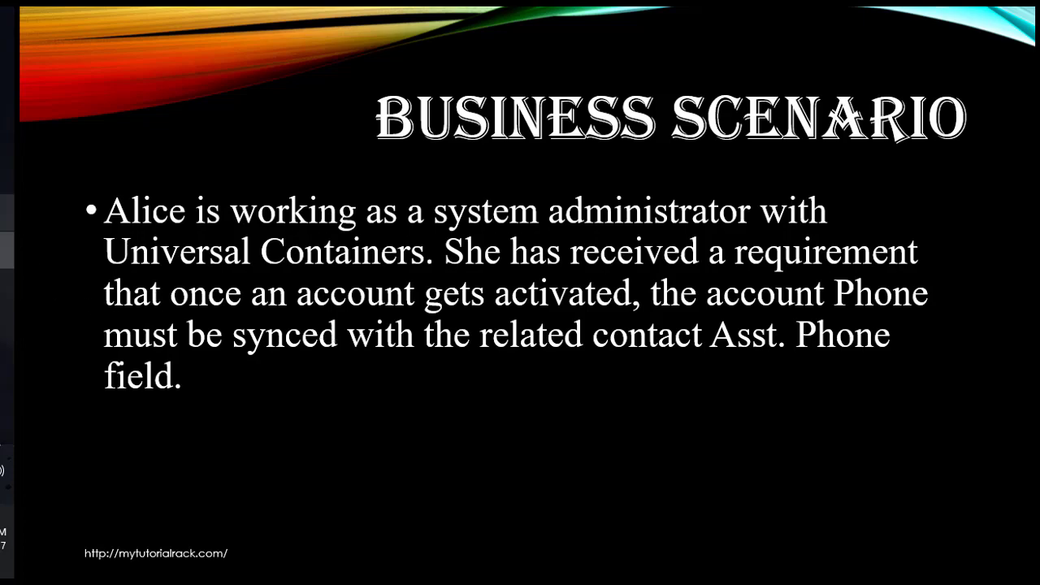
{"action": "left_click", "coordinate": [6, 213]}
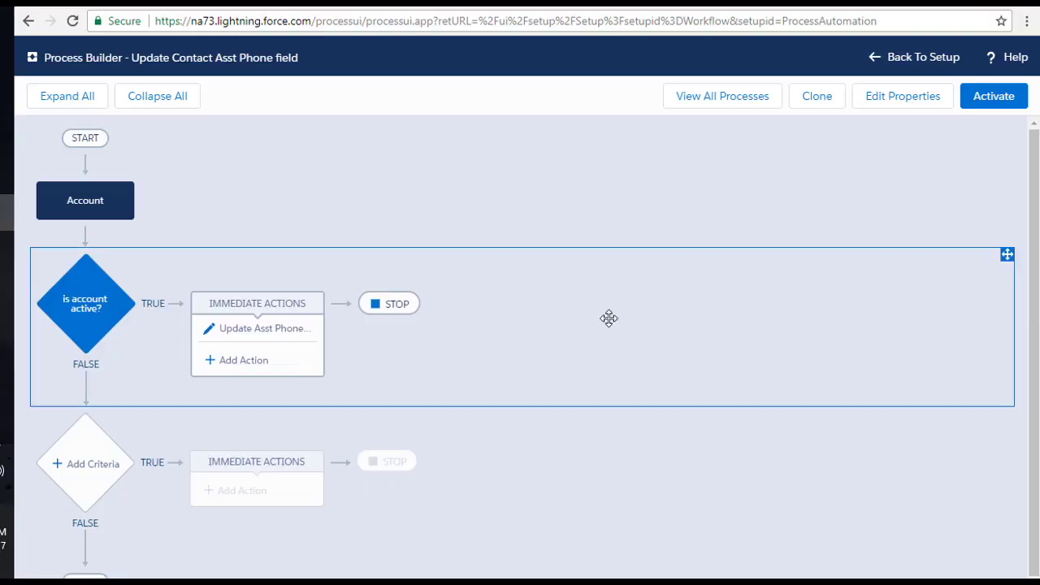
Activate this process version and confirm the activation.
{"action": "left_click", "coordinate": [987, 104]}
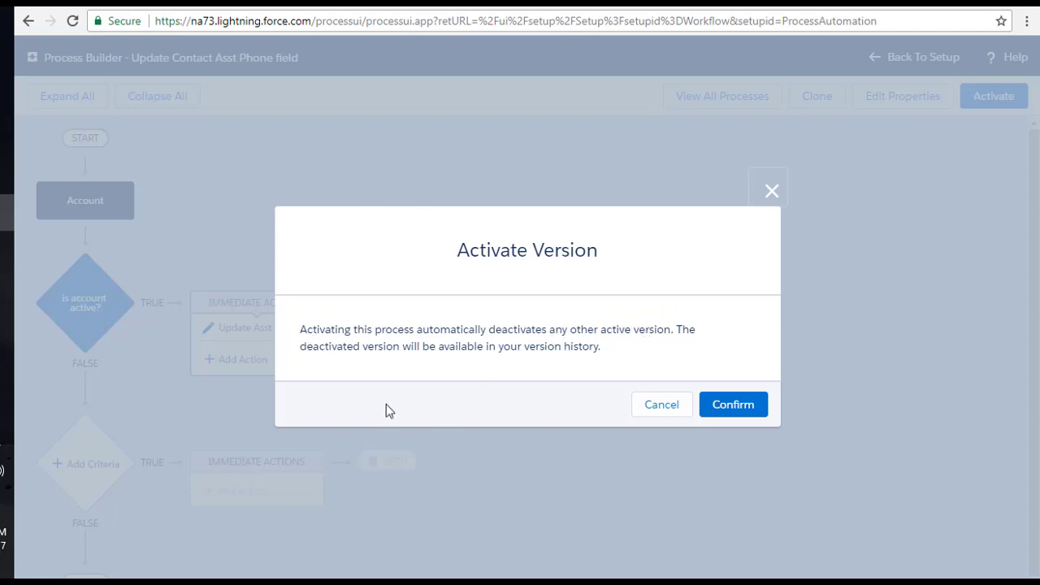
{"action": "left_click", "coordinate": [733, 411]}
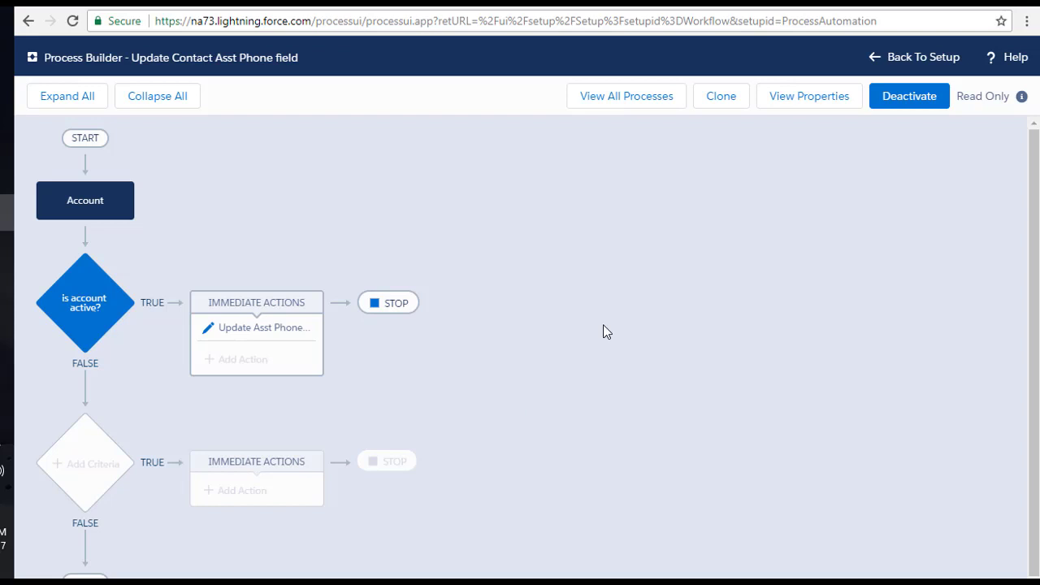